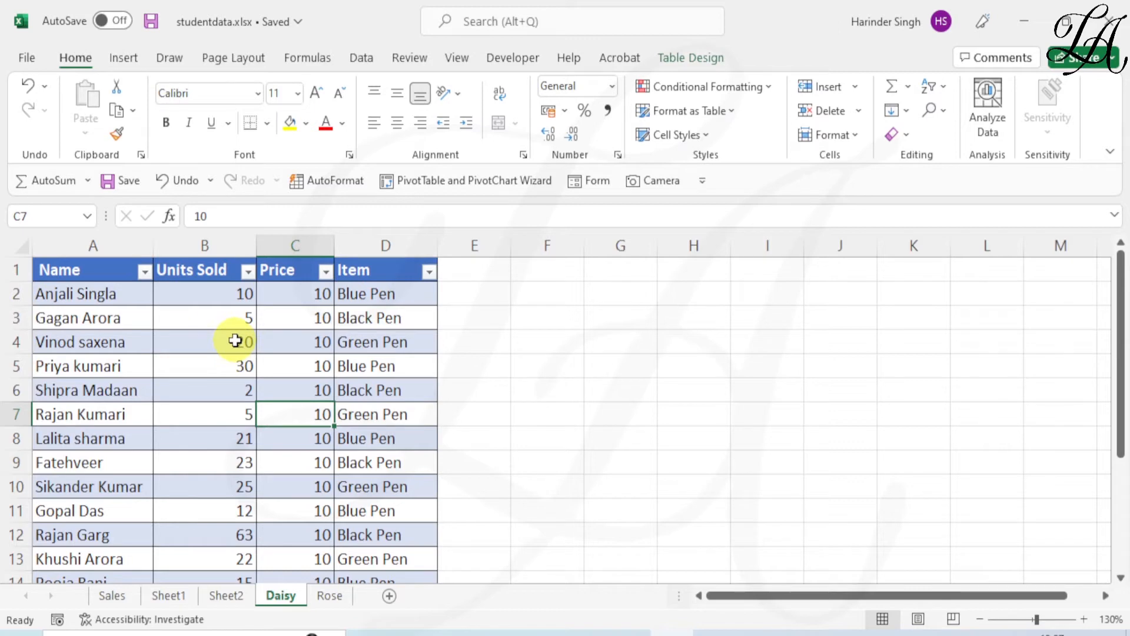
- Load the Daisy sheet's sales table into the Power Query Editor
left_click(235, 338)
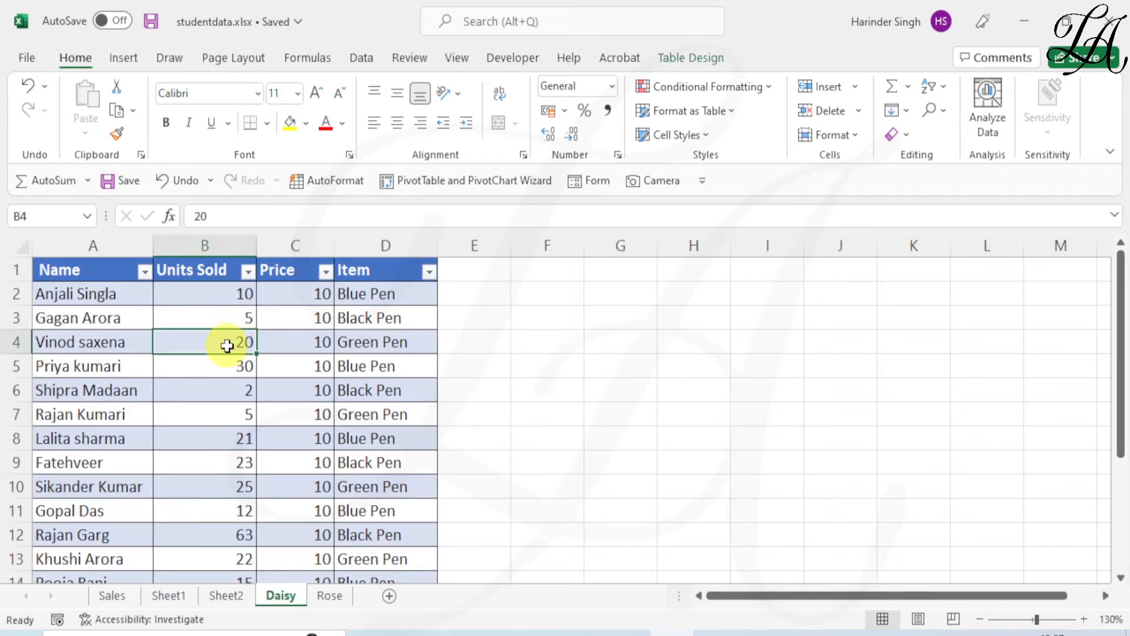
left_click(363, 57)
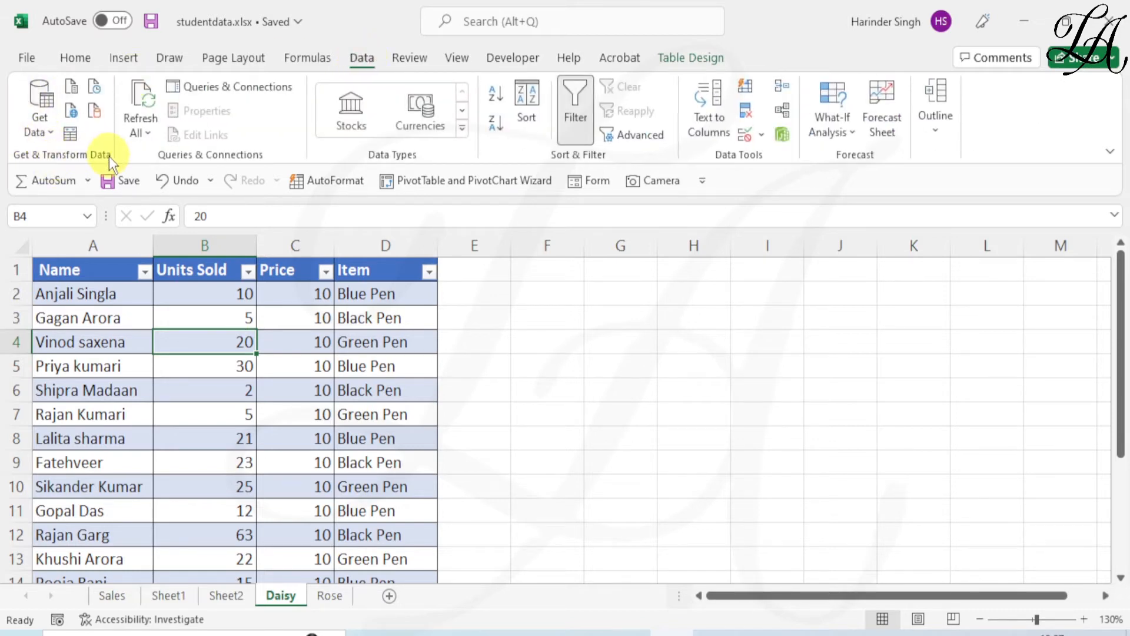
left_click(69, 135)
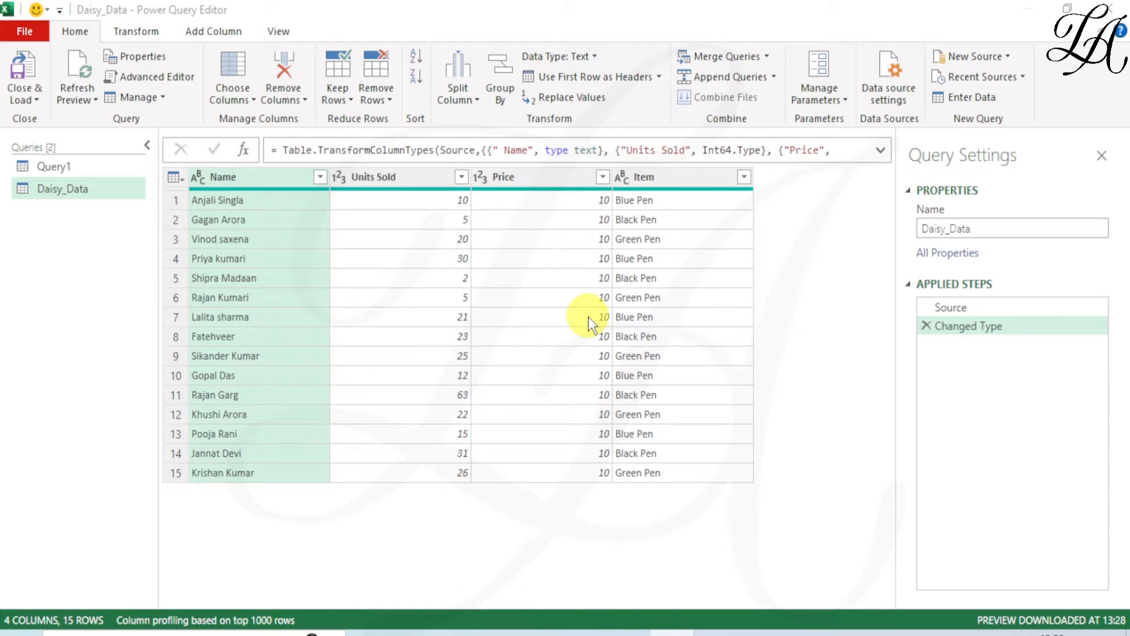
- Start a new column from examples in the Daisy_Data query, using all columns as the source
left_click(441, 263)
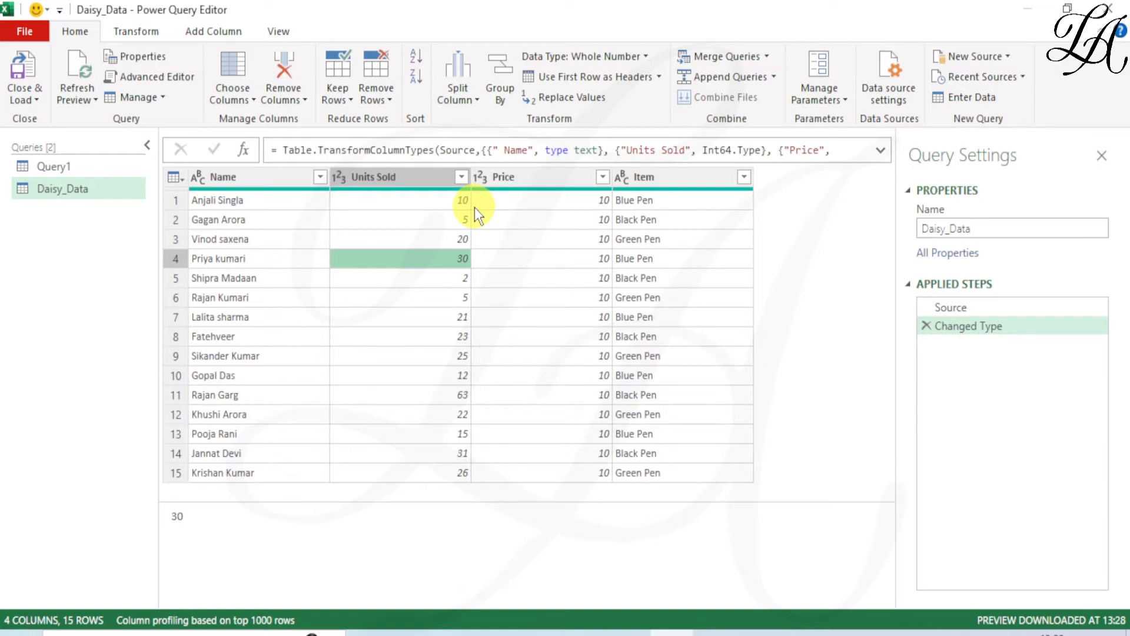
left_click(207, 33)
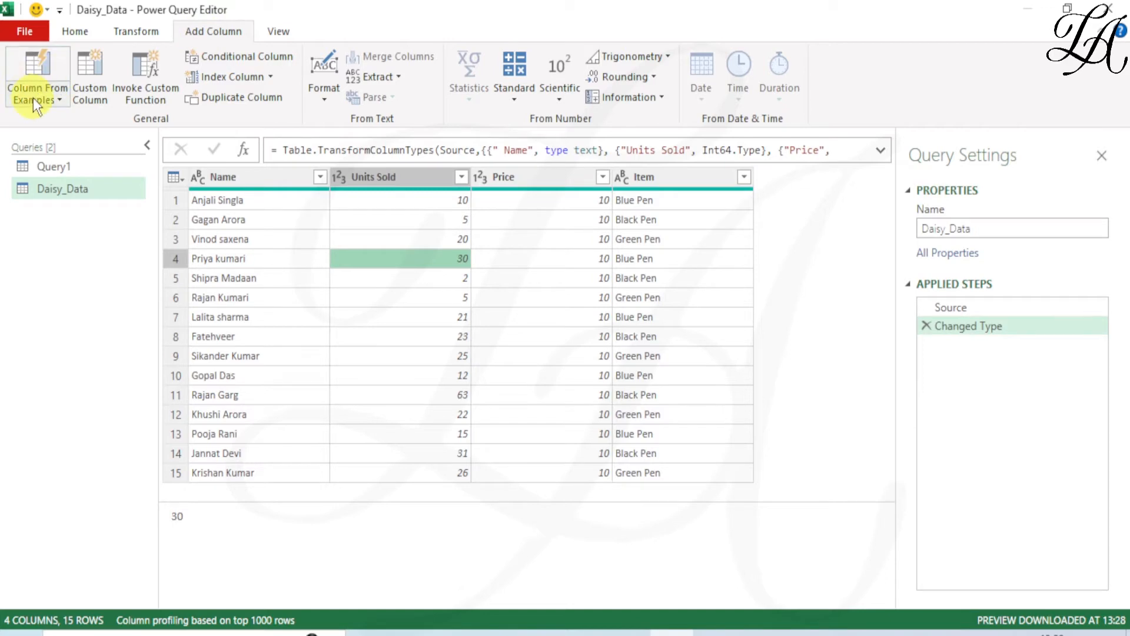
left_click(61, 97)
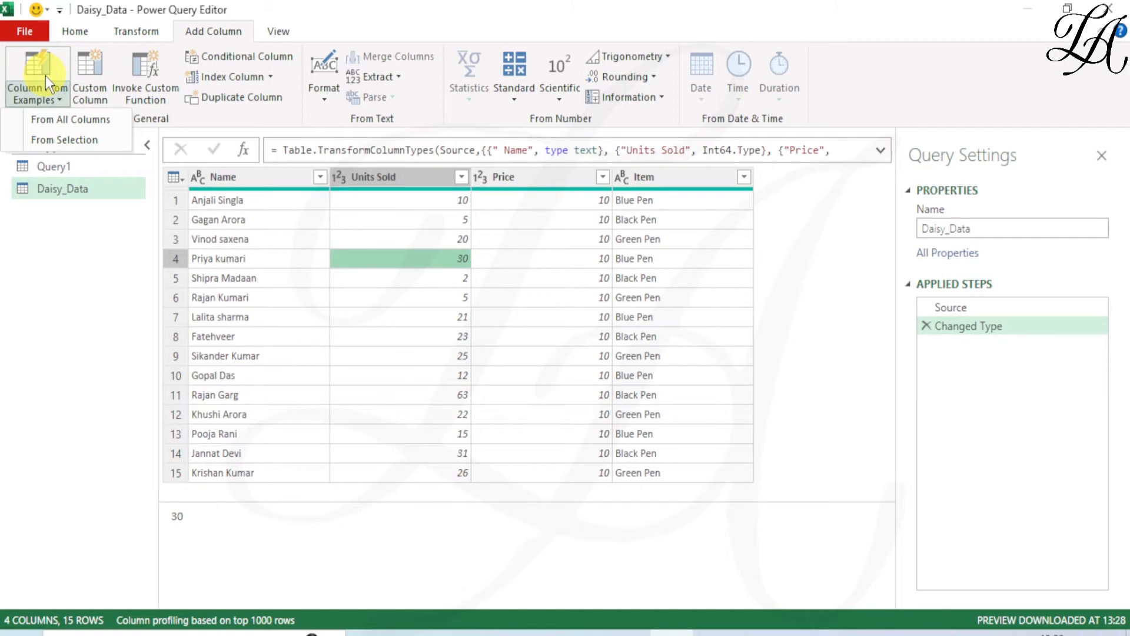
left_click(70, 124)
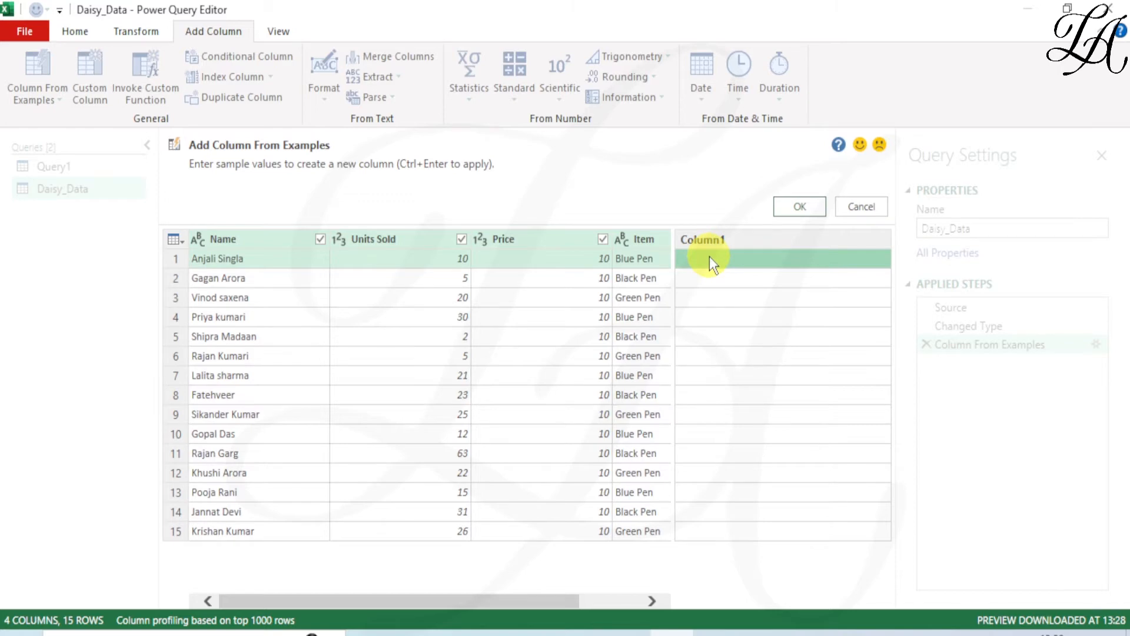
- Enter the first person's first name as the row 1 example to extract first names from the Name column
type("A")
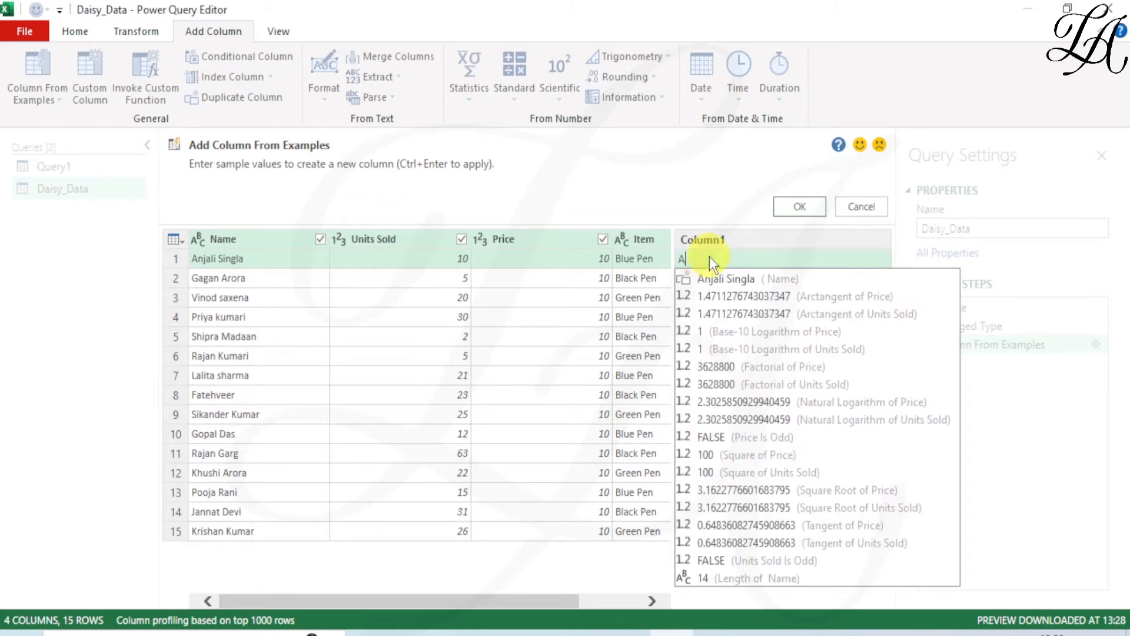
type("njali")
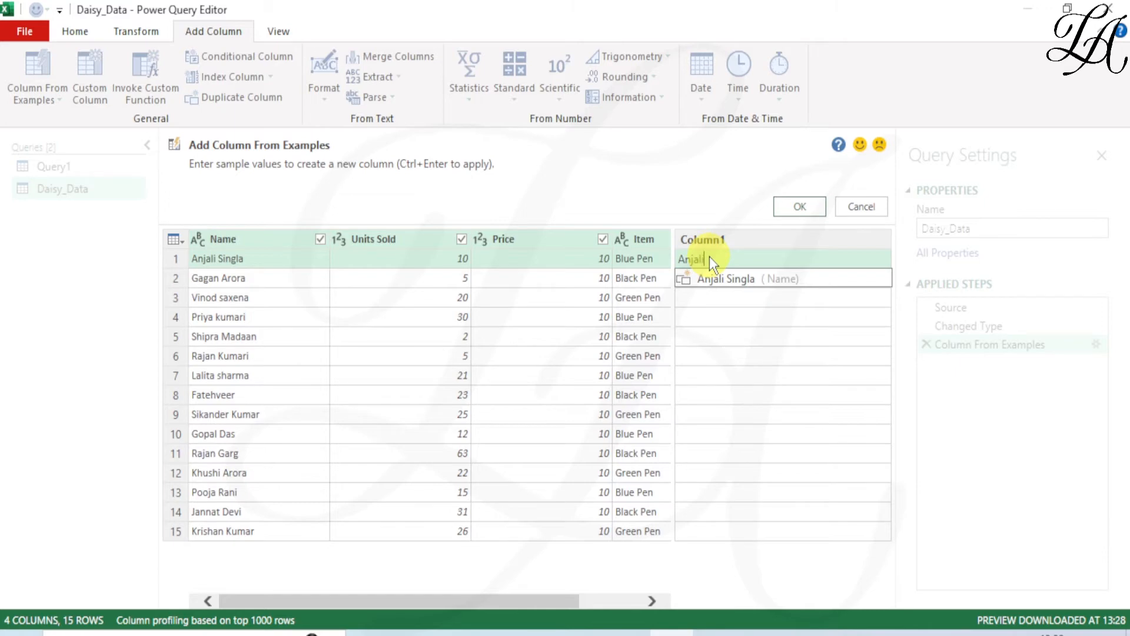
key("Return")
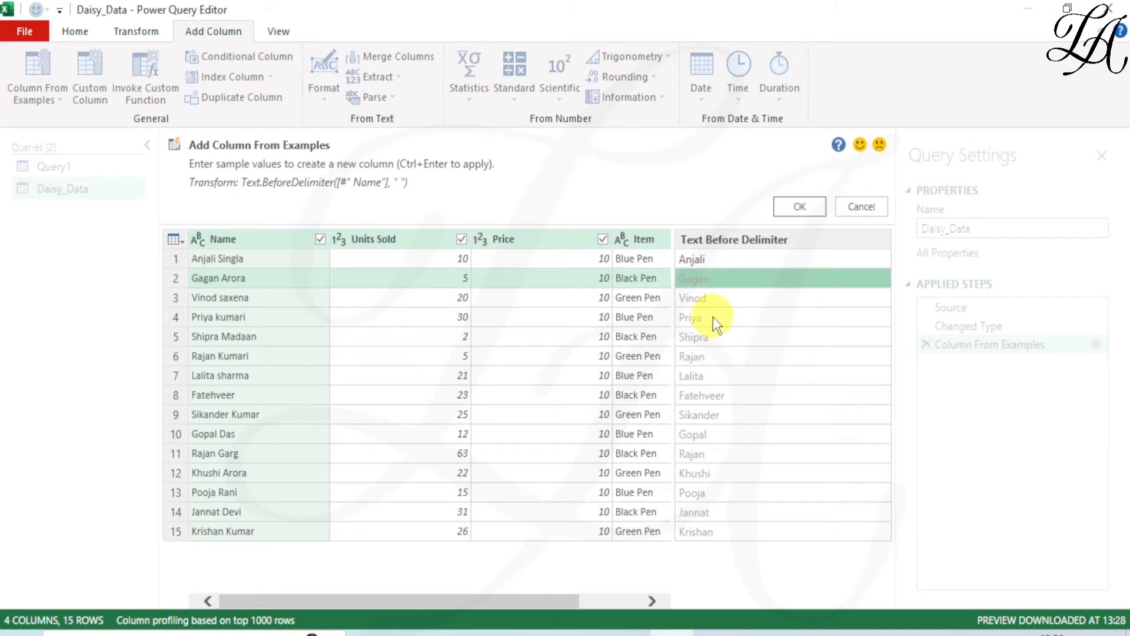
- Replace the row 1 example with the person's surname to extract surnames from the Name column
left_click(722, 260)
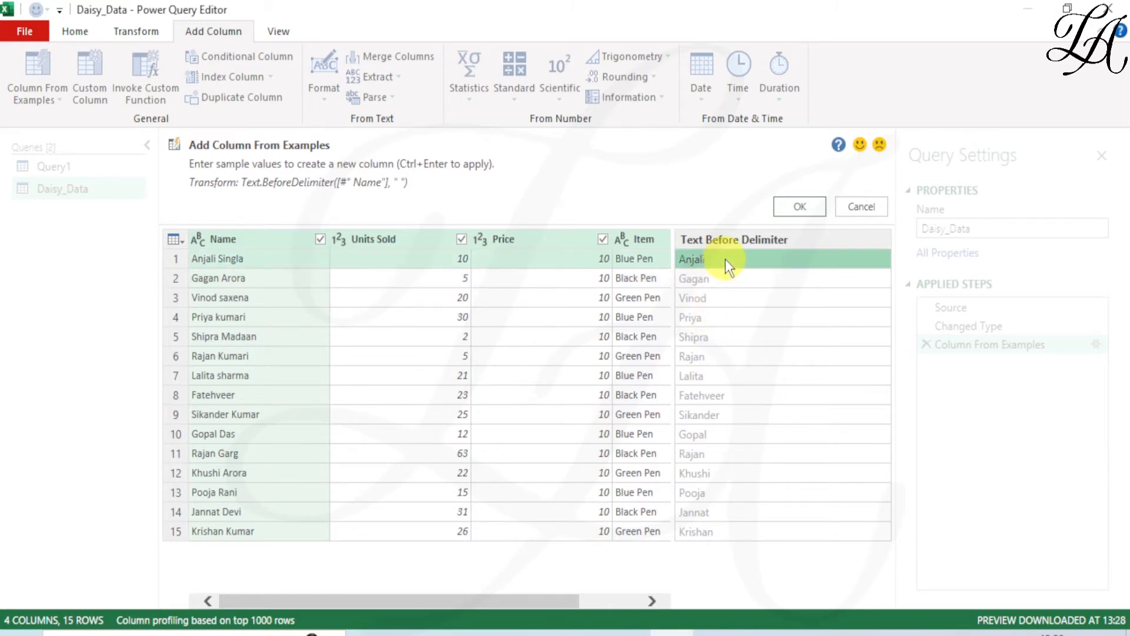
key("Delete")
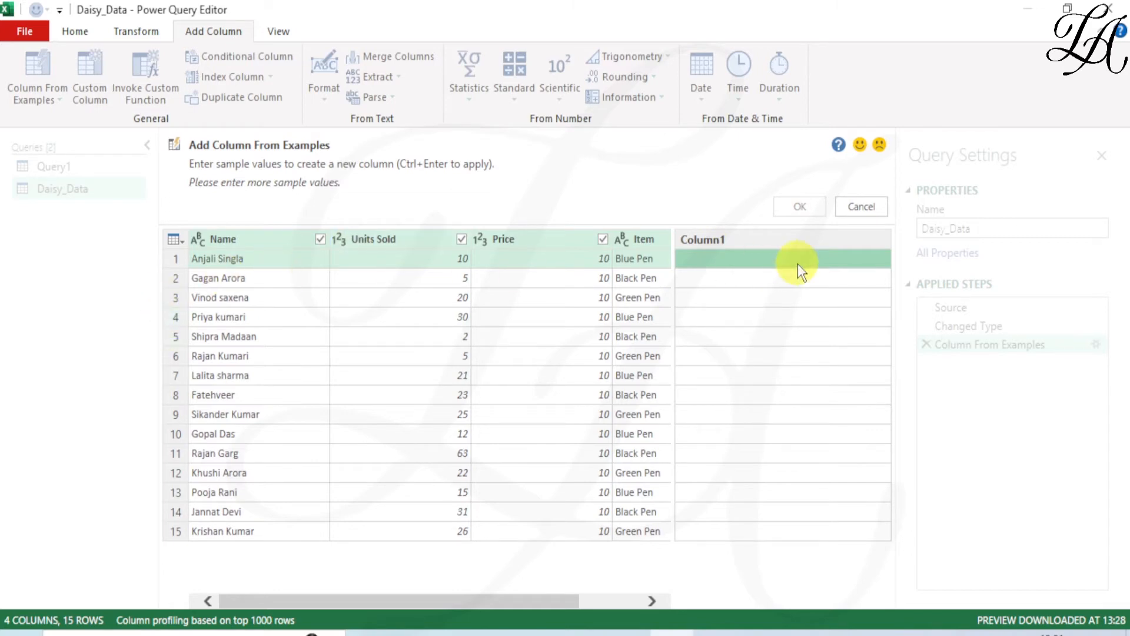
type("S")
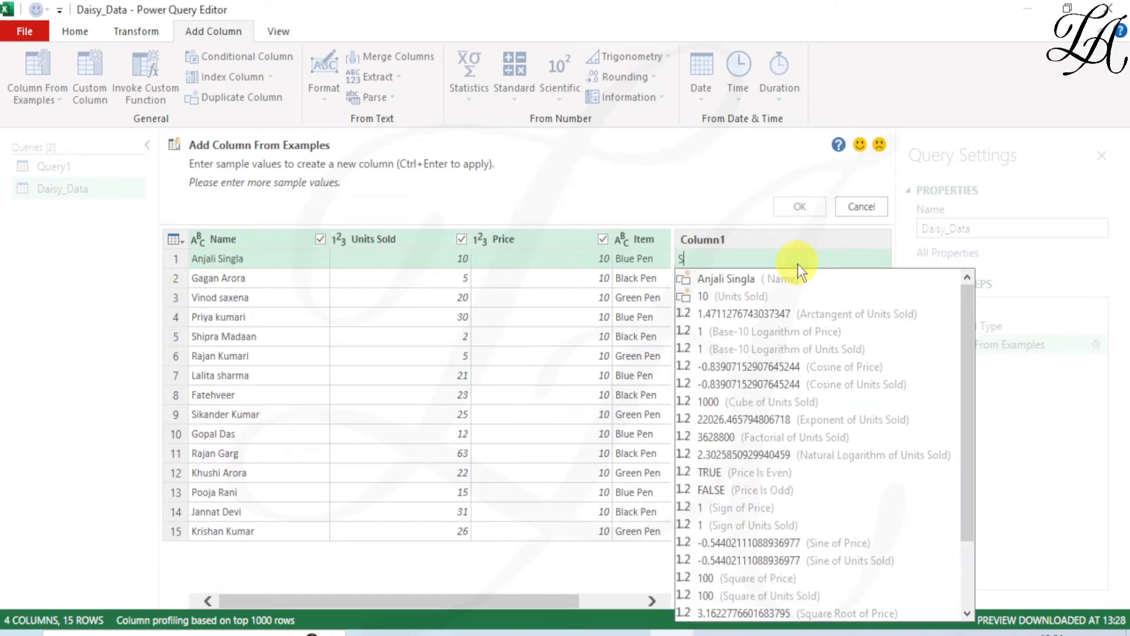
type("ingla")
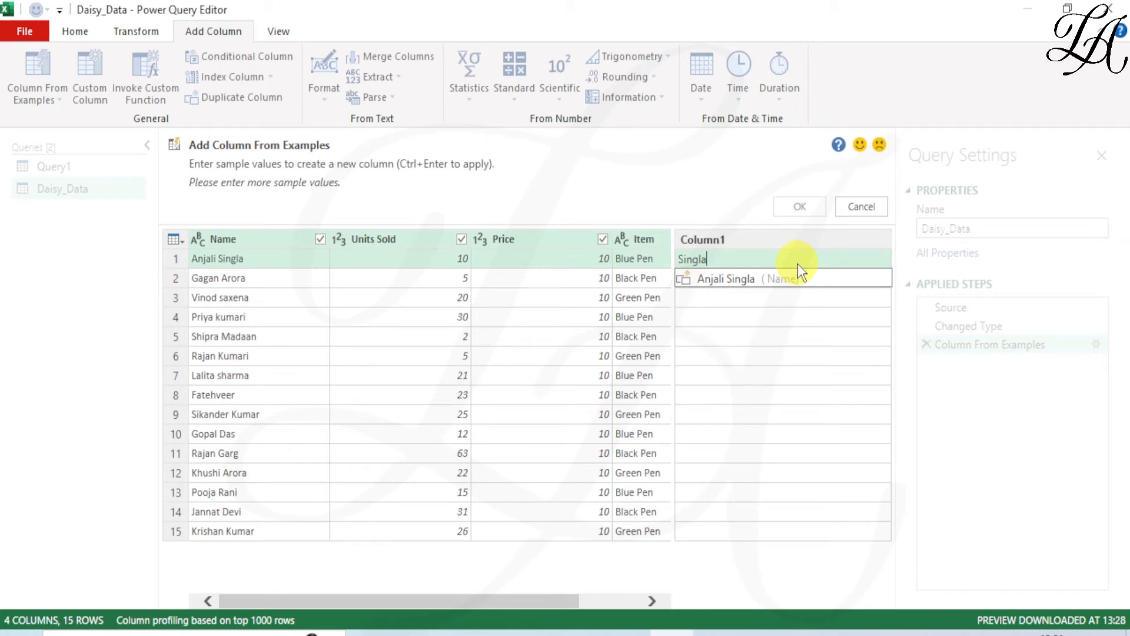
key("Return")
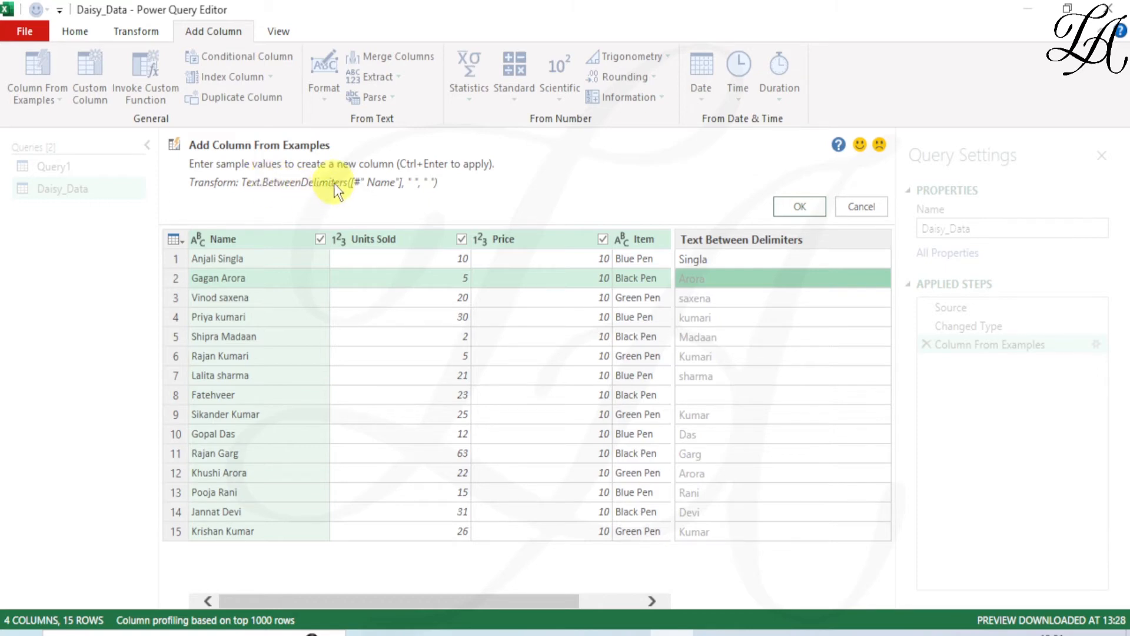
- Replace the row 1 example with the person's first name in capital letters
left_click(732, 258)
key("Delete")
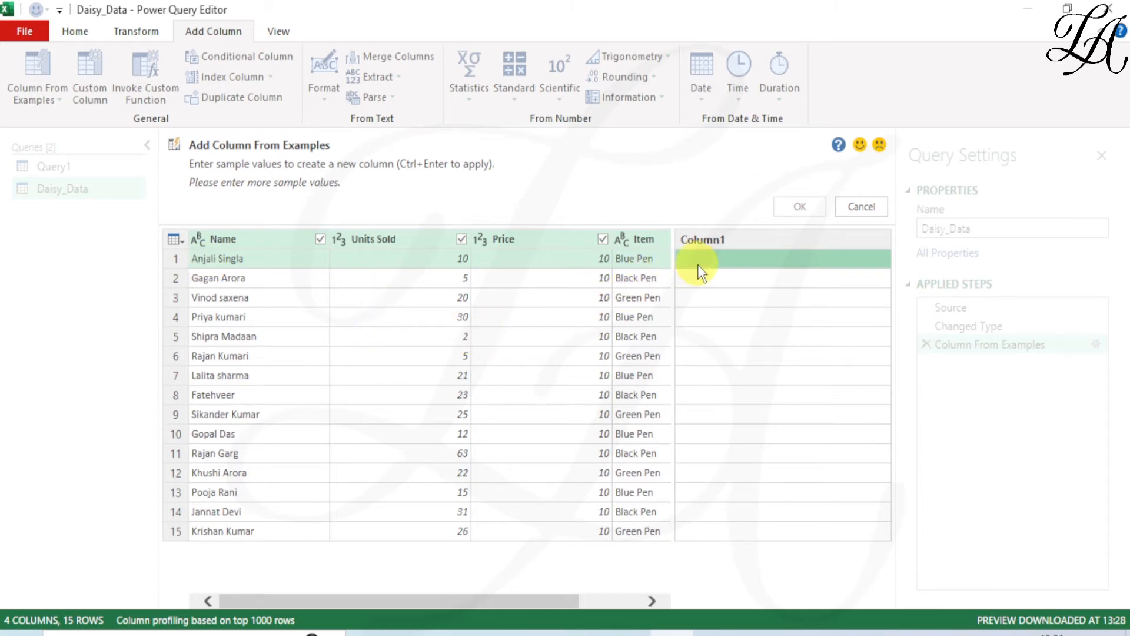
type("ANJ")
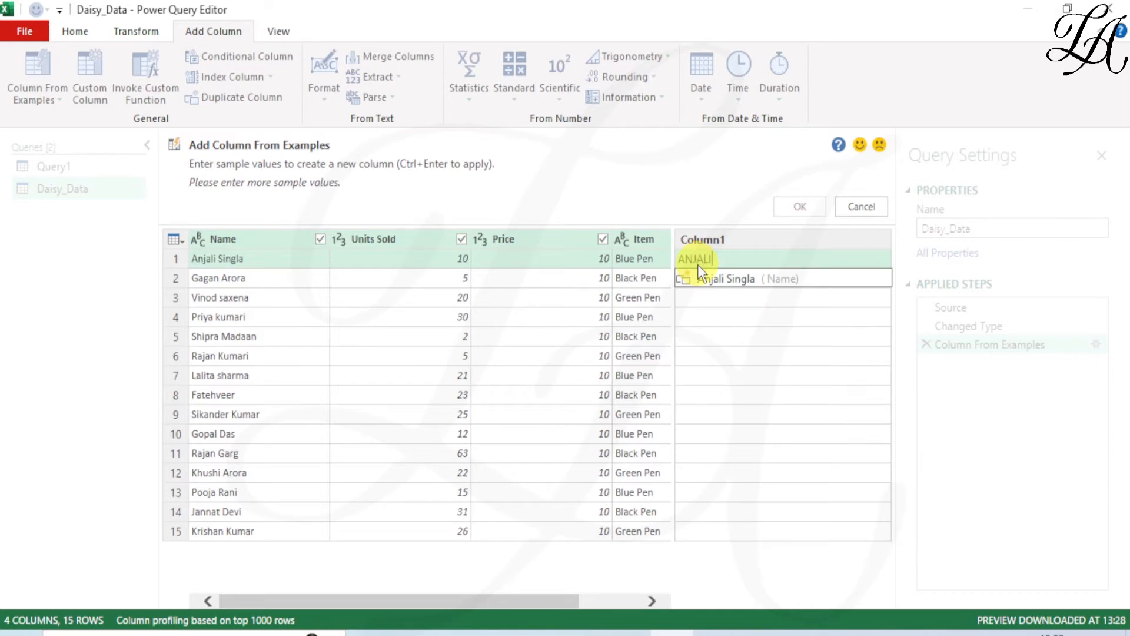
type("ALI")
key("Return")
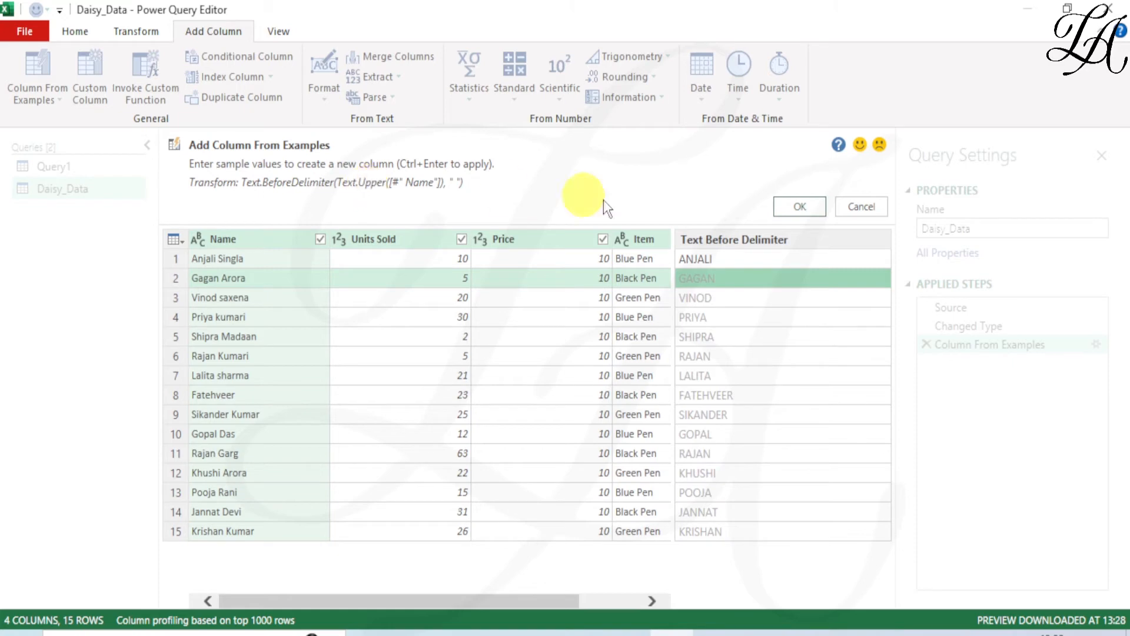
- Replace the row 1 example with the value 100 to derive a numeric column
left_click(737, 259)
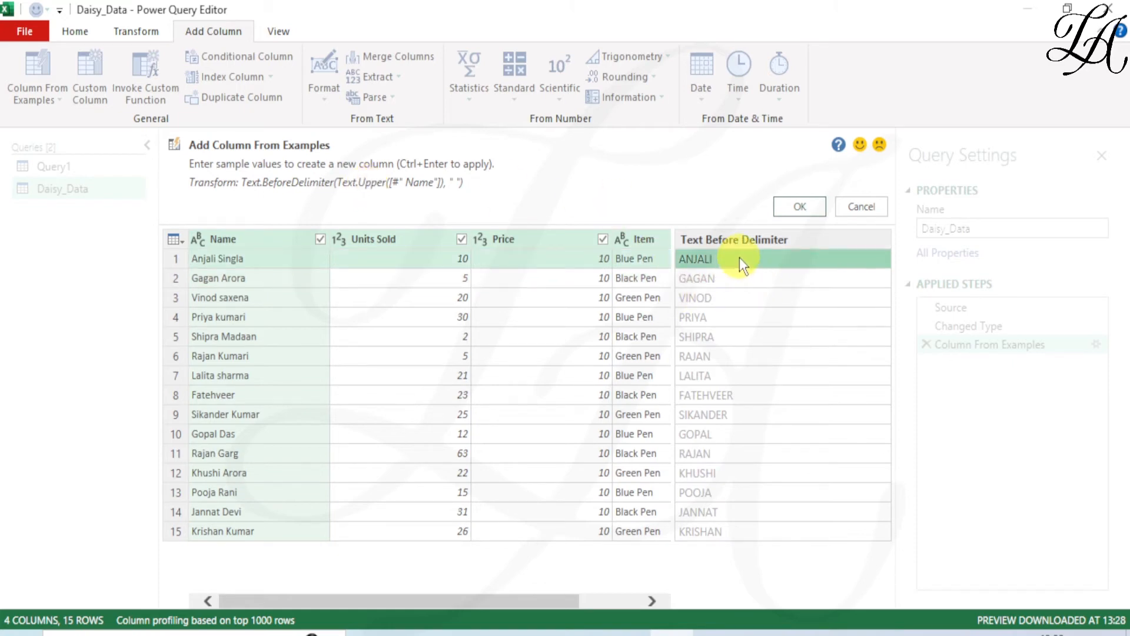
key("Delete")
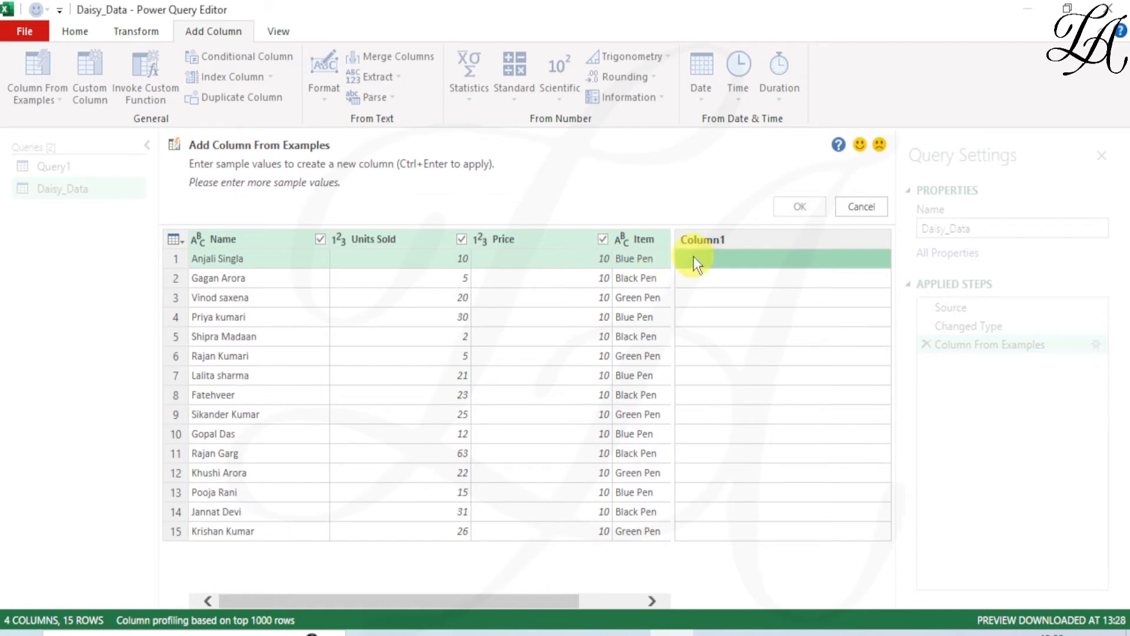
type("100")
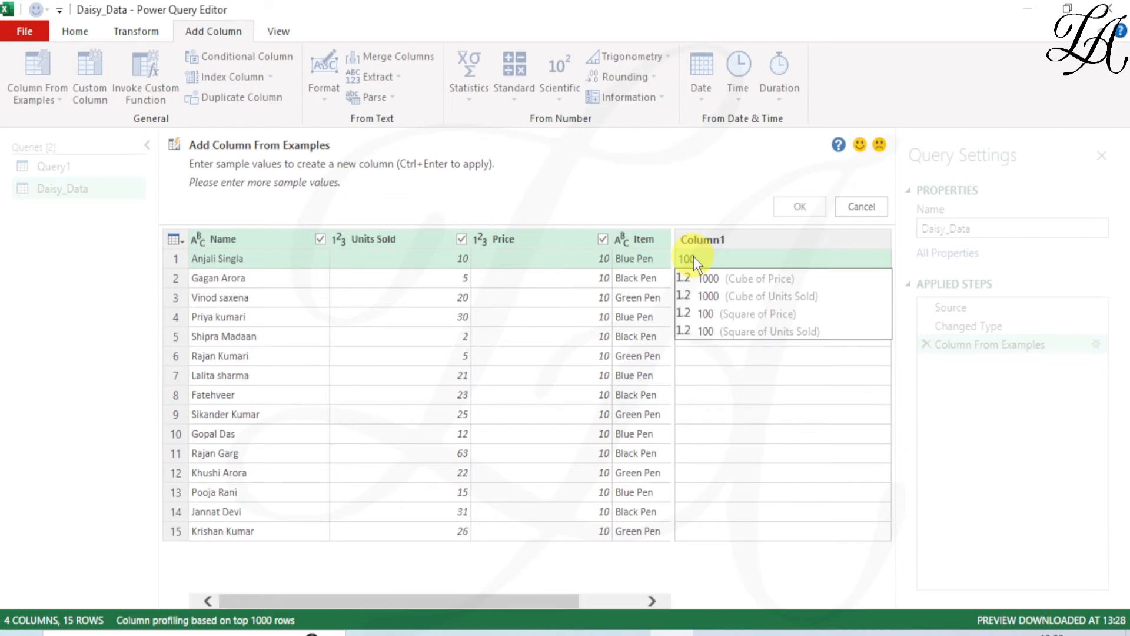
key("Return")
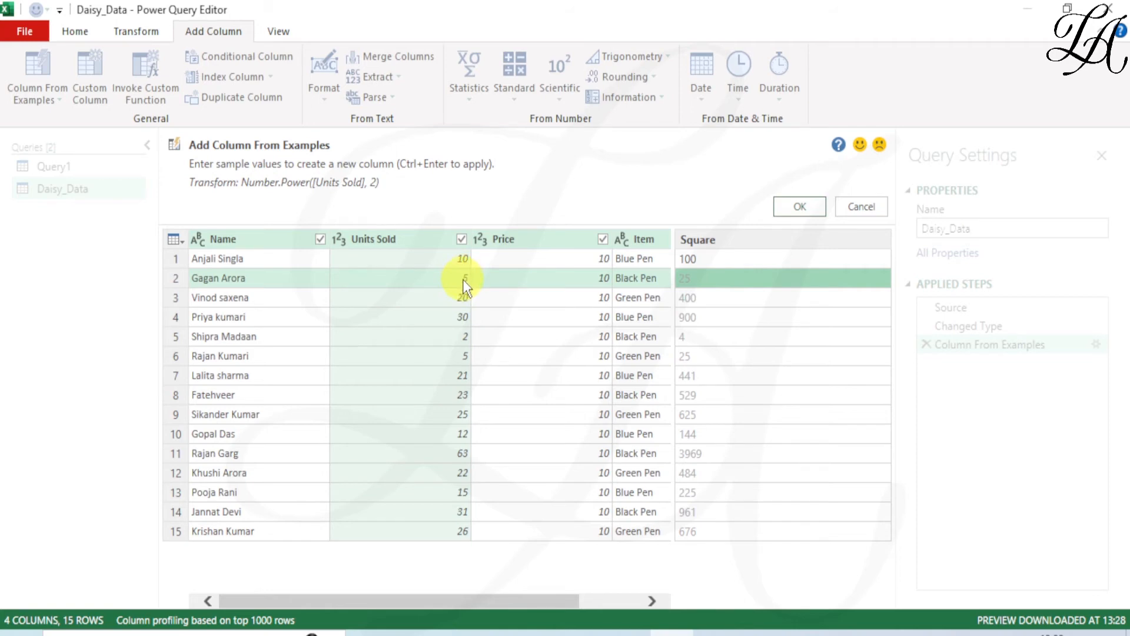
- Clear and re-enter 100 as the row 1 example, and add 210 as the row 7 example
left_click(717, 259)
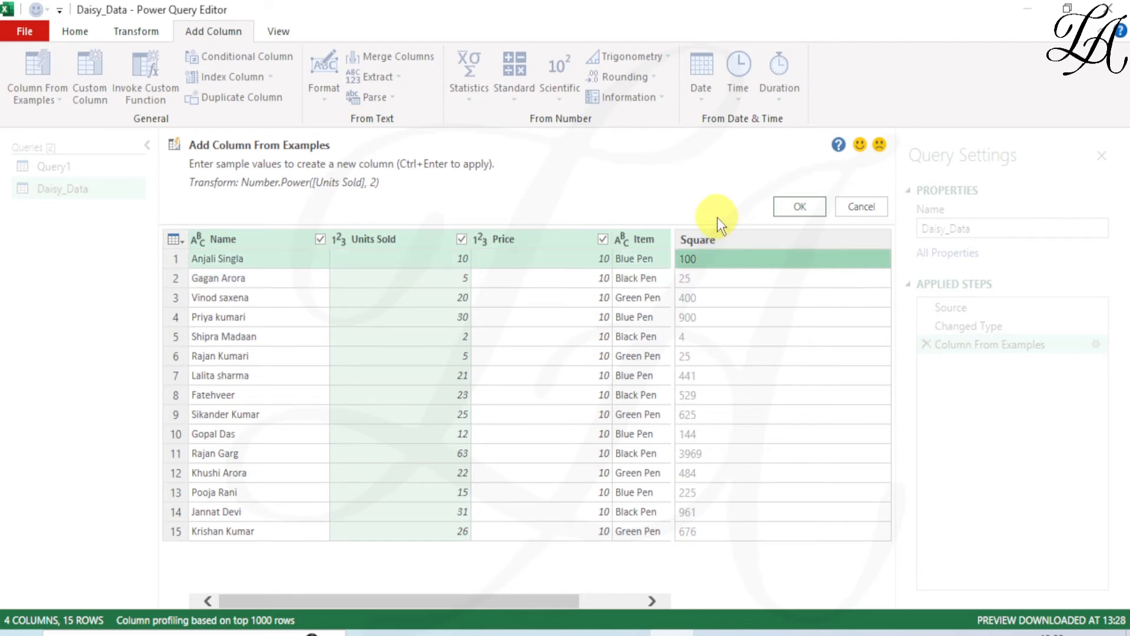
key("Delete")
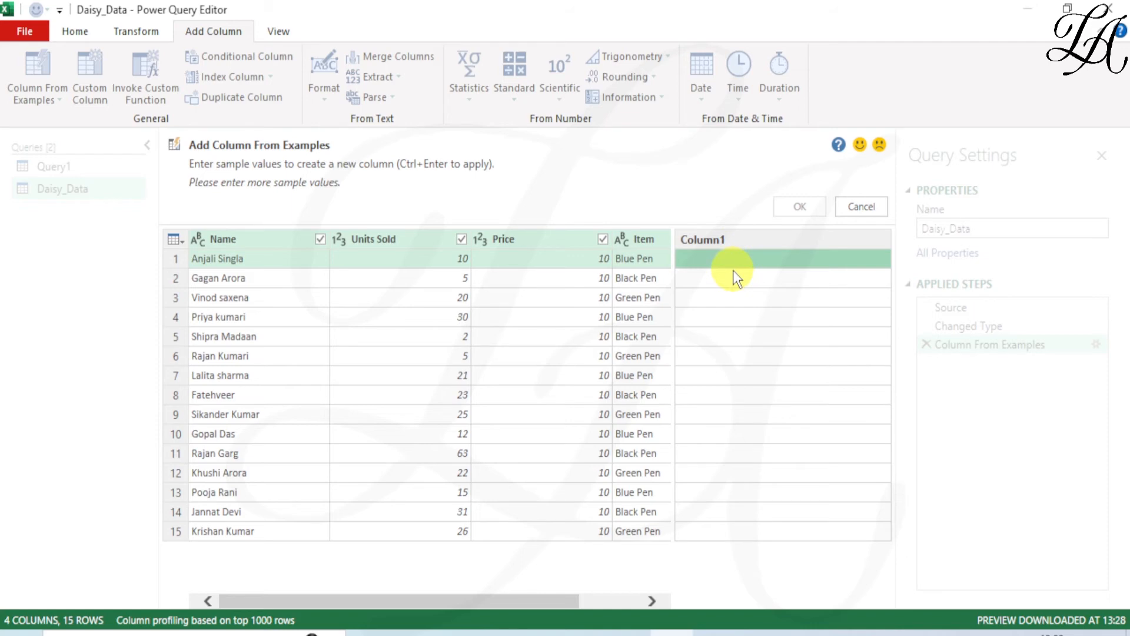
type("100")
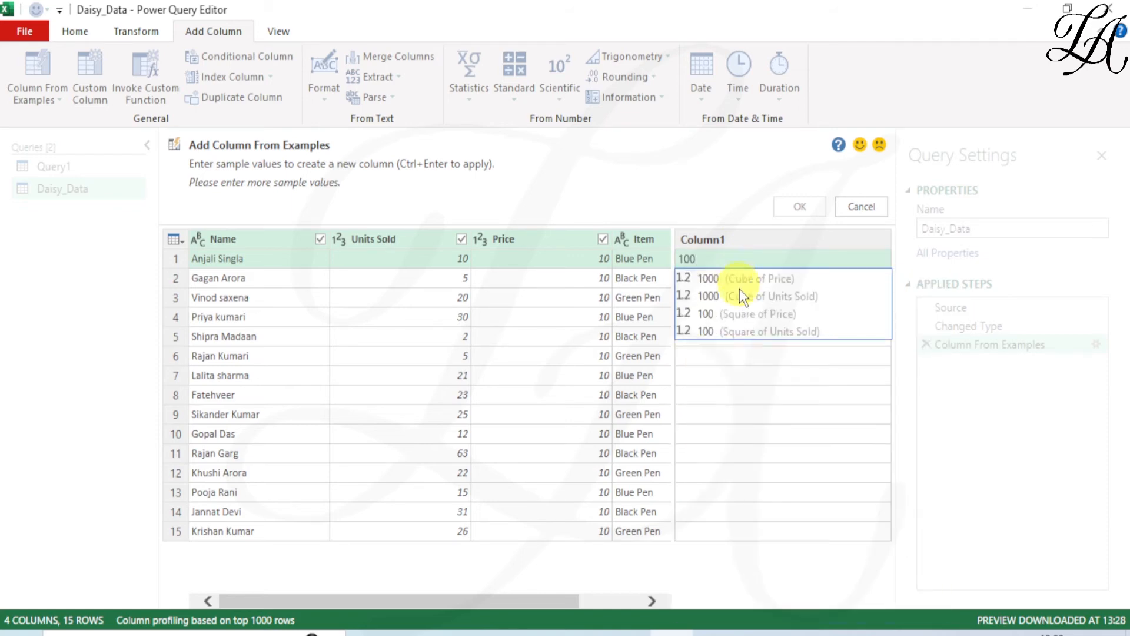
left_click(699, 374)
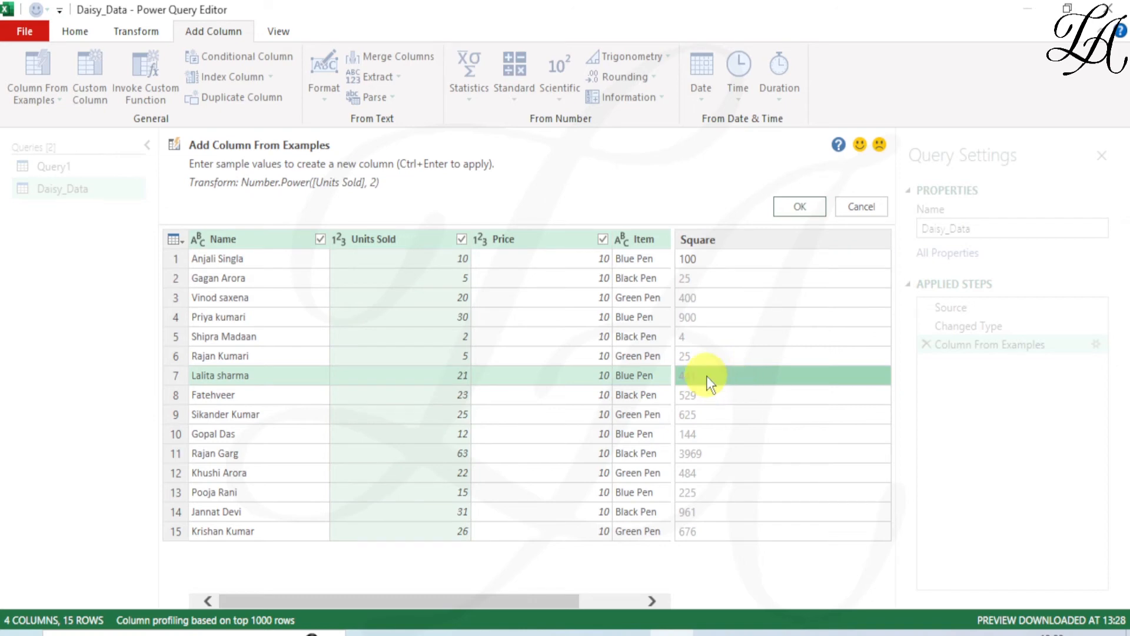
type("210")
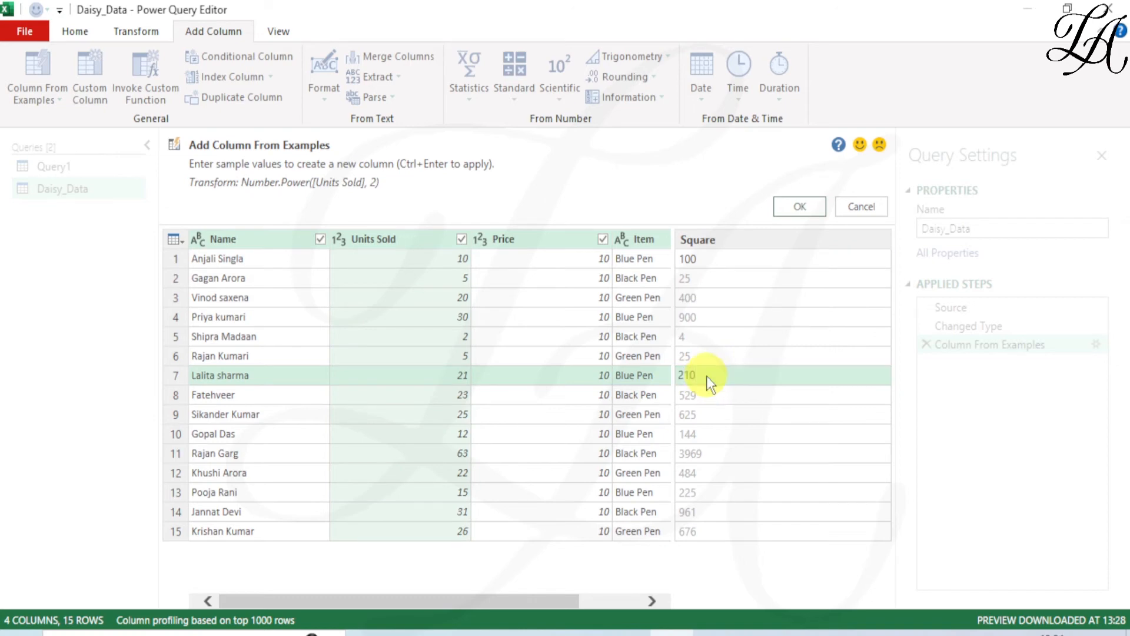
key("Return")
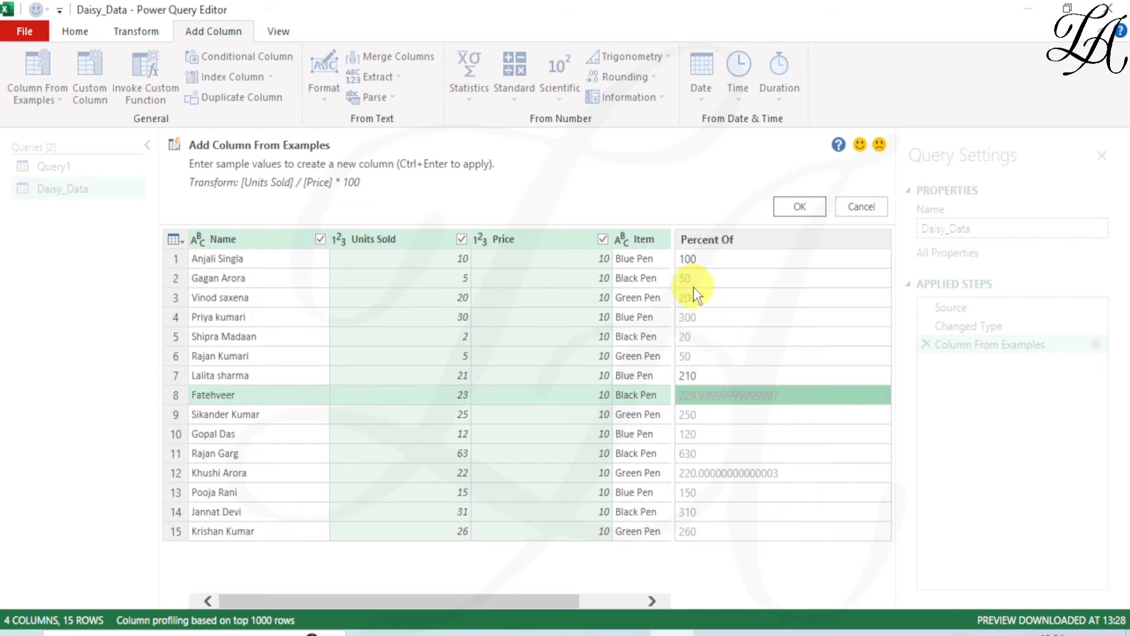
- Add 220 as the row 12 example so the column multiplies Units Sold by Price
left_click(700, 478)
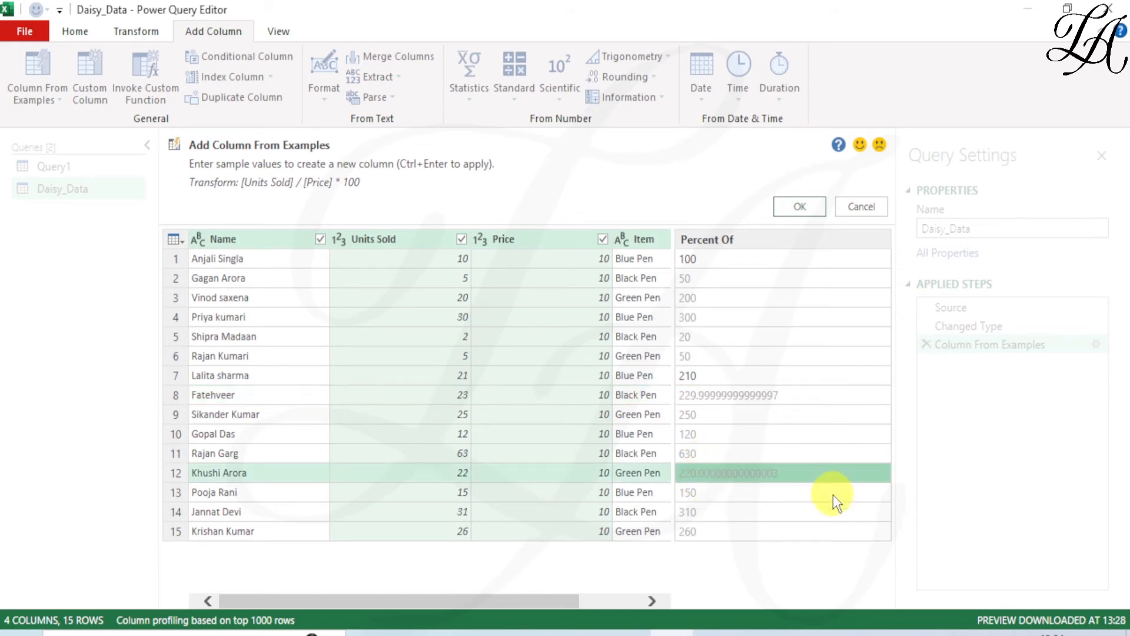
type("220")
key("Return")
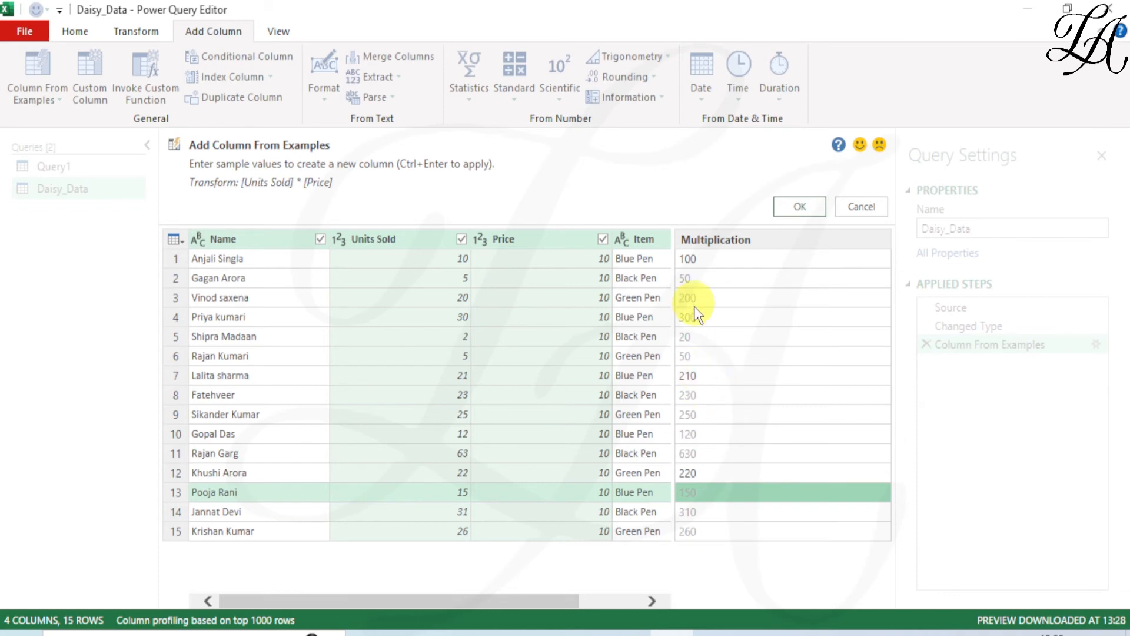
- Clear the example values from rows 1, 7 and 12 of the new column
left_click(706, 259)
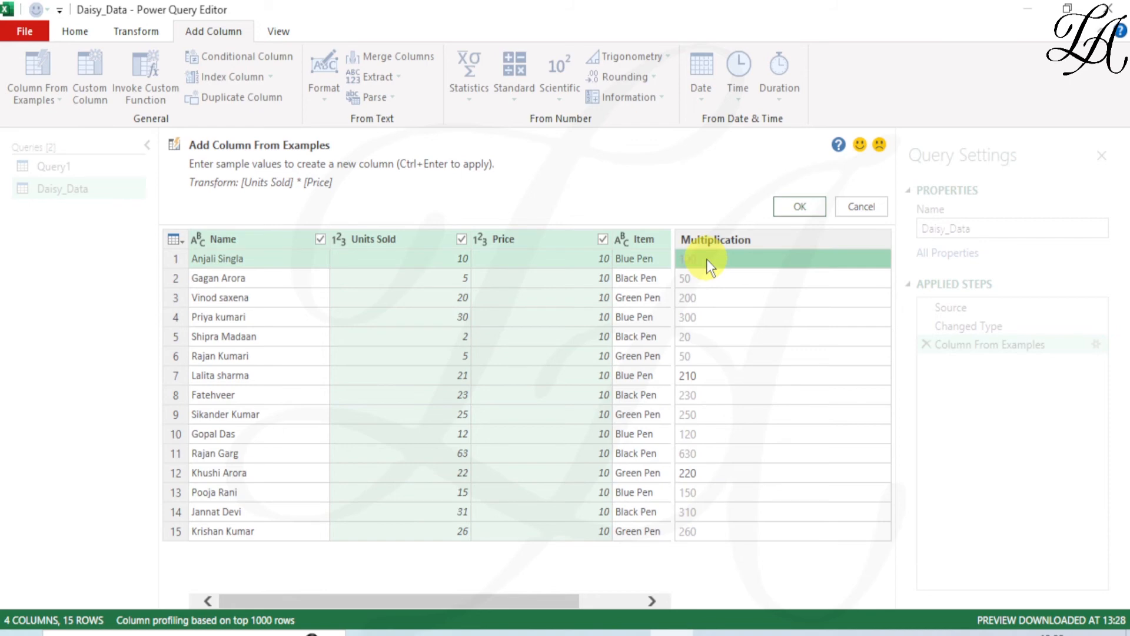
left_click(720, 375)
key("Delete")
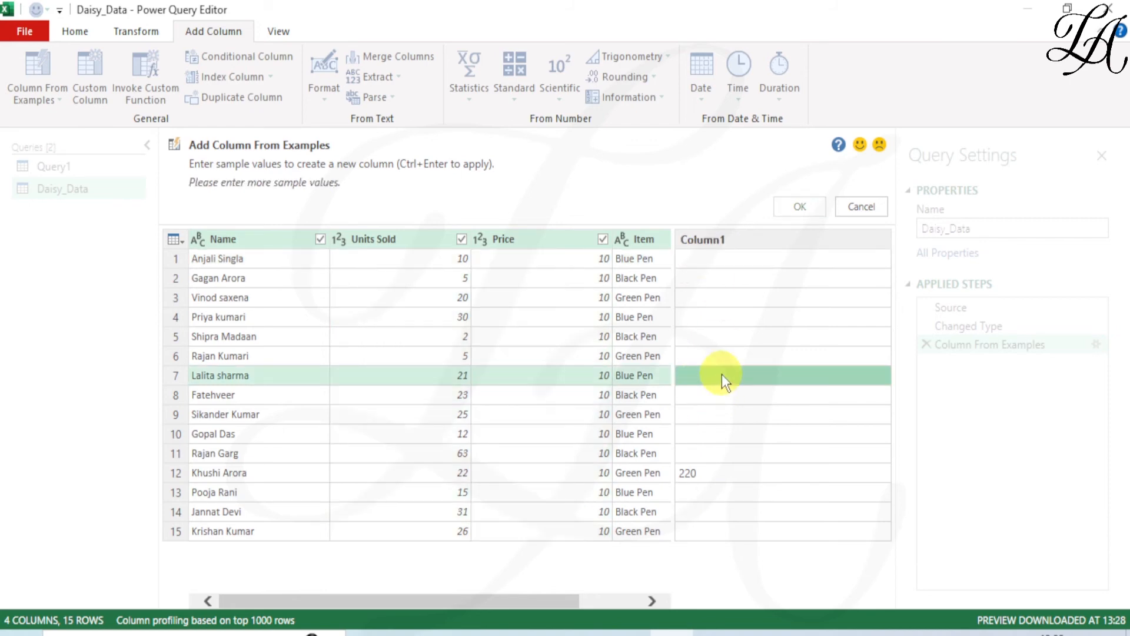
left_click(723, 478)
key("Delete")
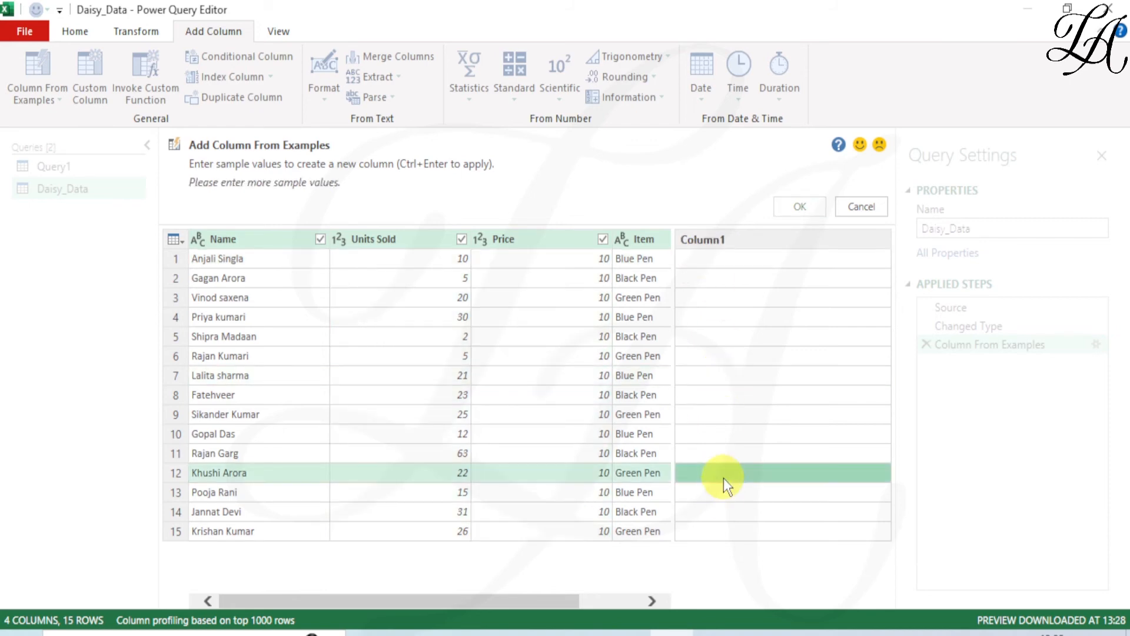
- Try a row 1 example with the person's full name in inverted letter case followed by "SOLD 10 BLUE PENS", and clear it
left_click(705, 259)
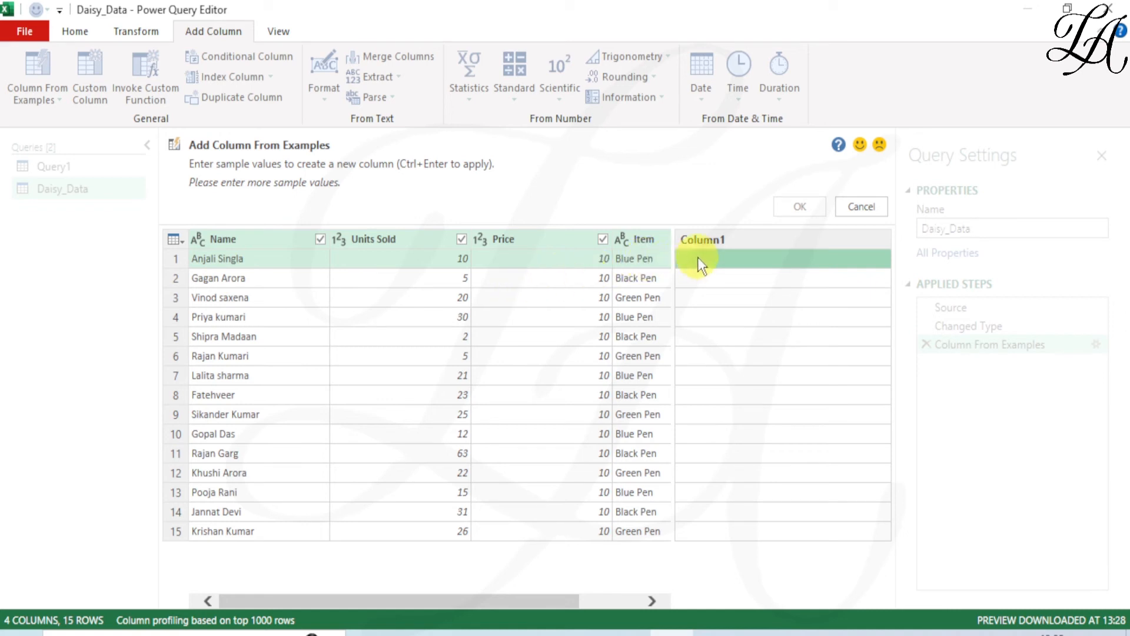
type("aNJ")
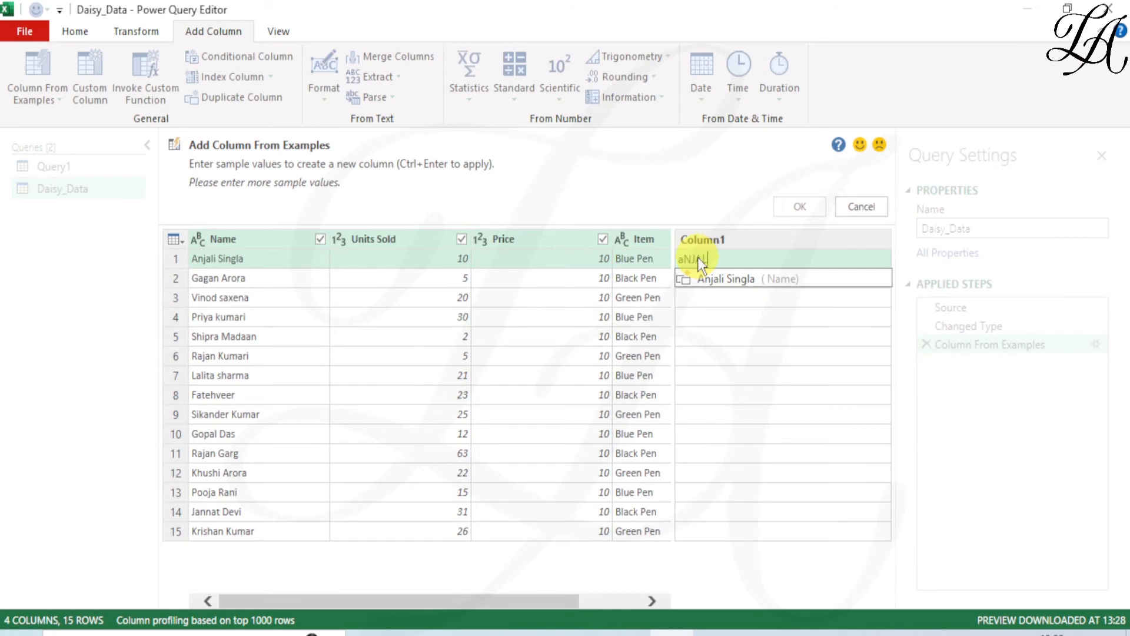
type("ALI sINGLA ")
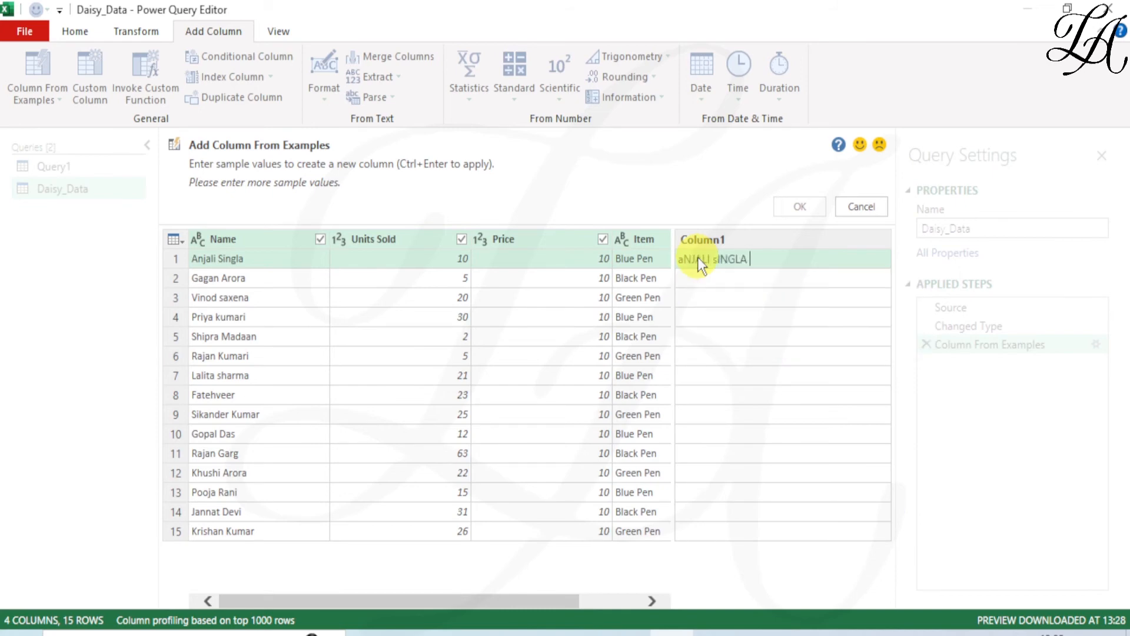
type("SOLD")
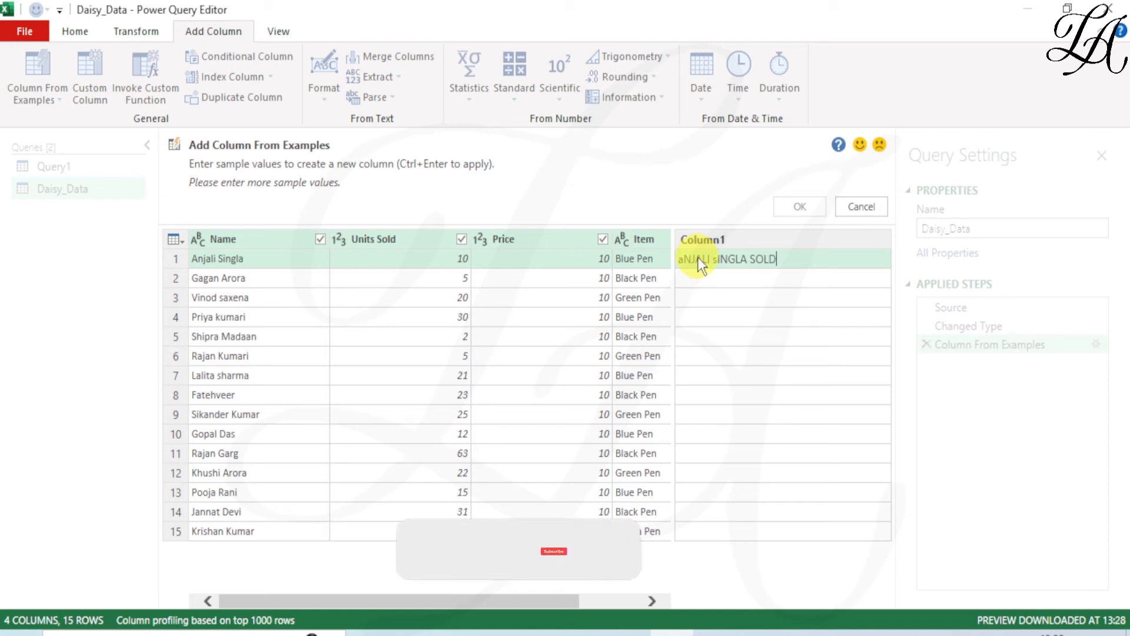
type(" 10")
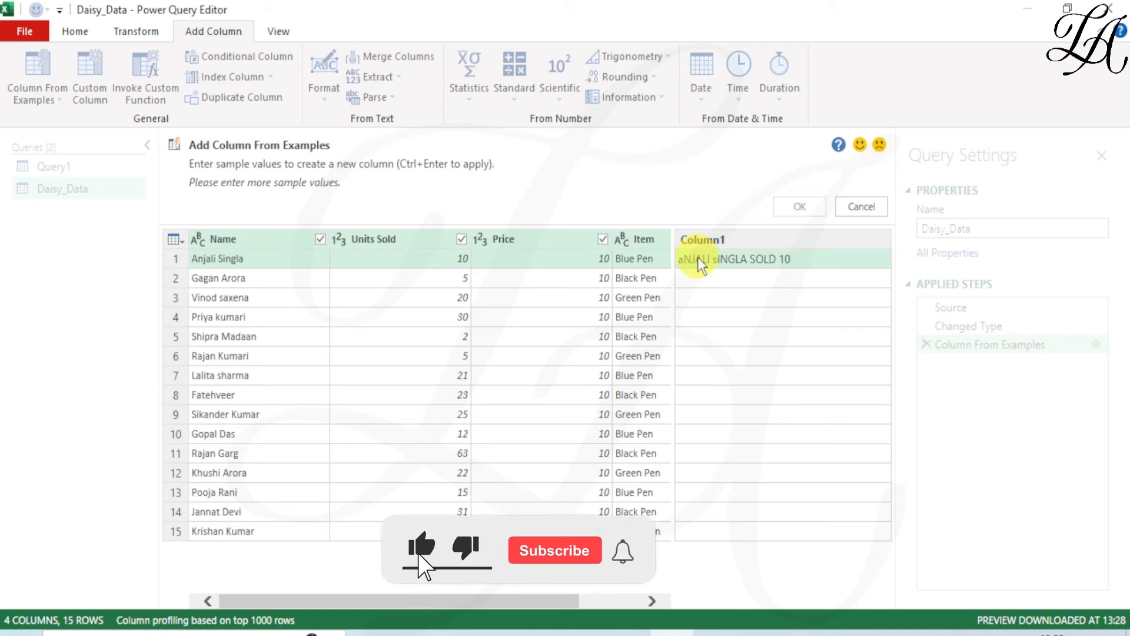
type(" BLU")
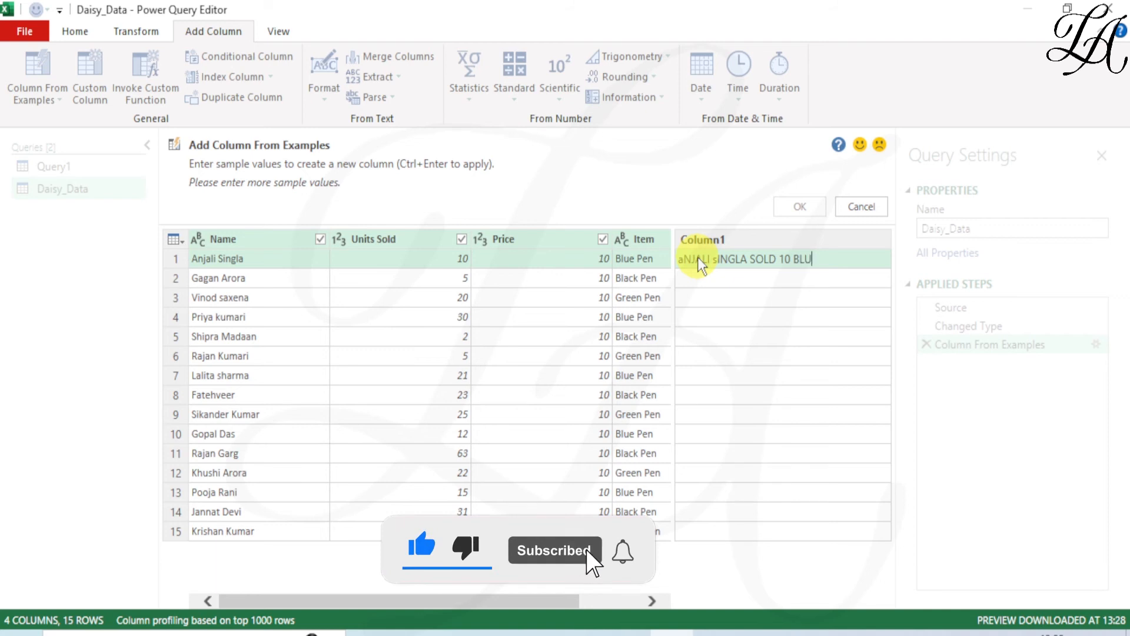
type("E PE")
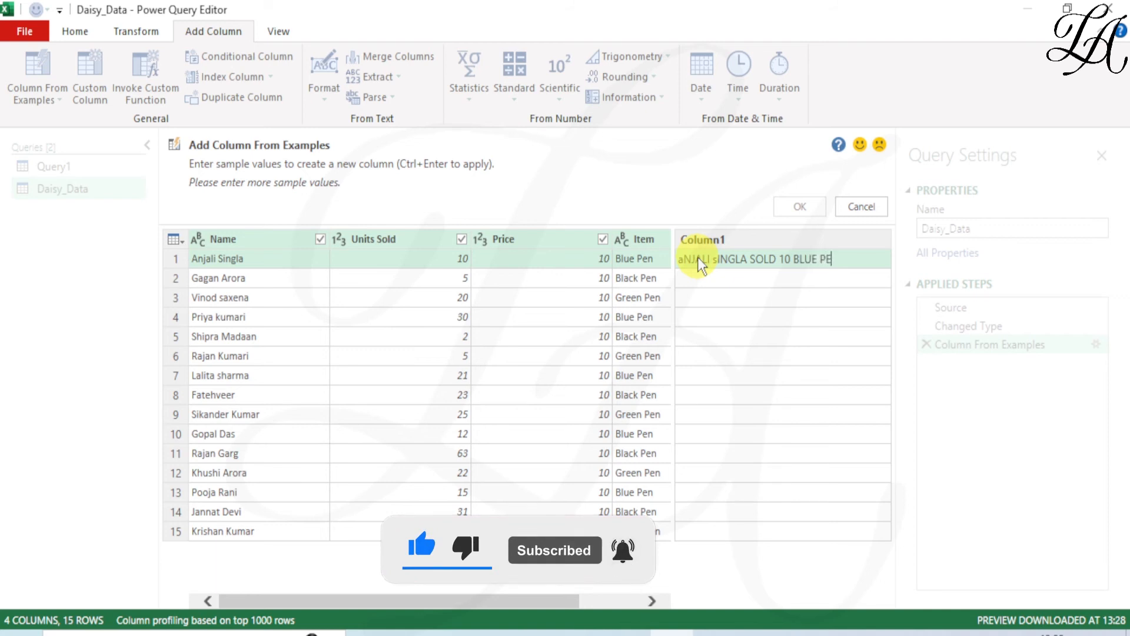
type("NS")
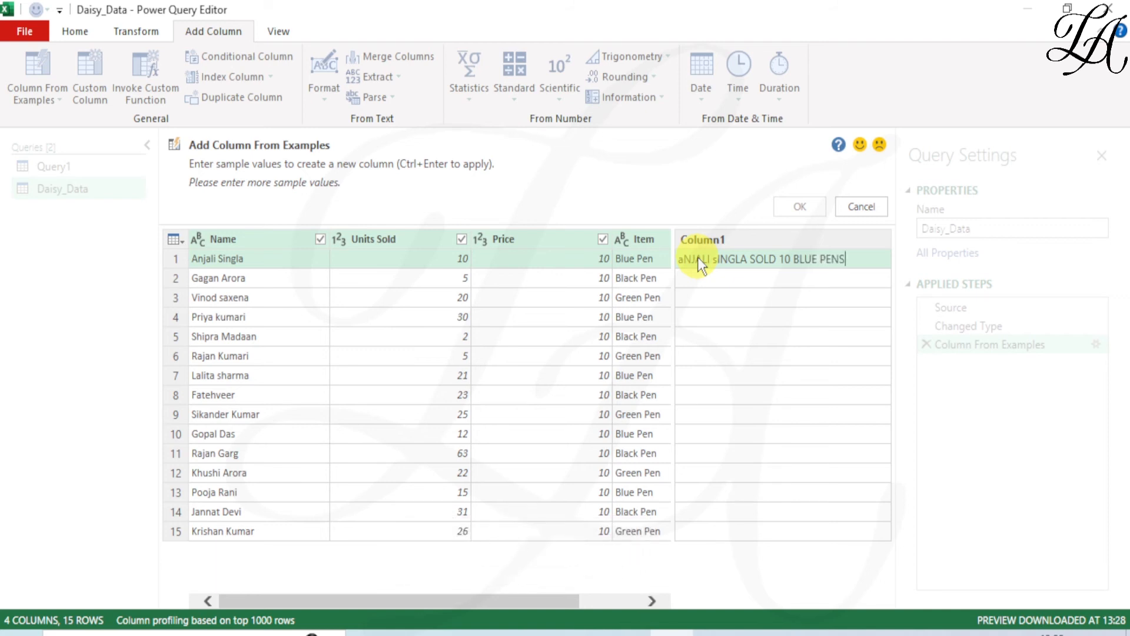
key("Return")
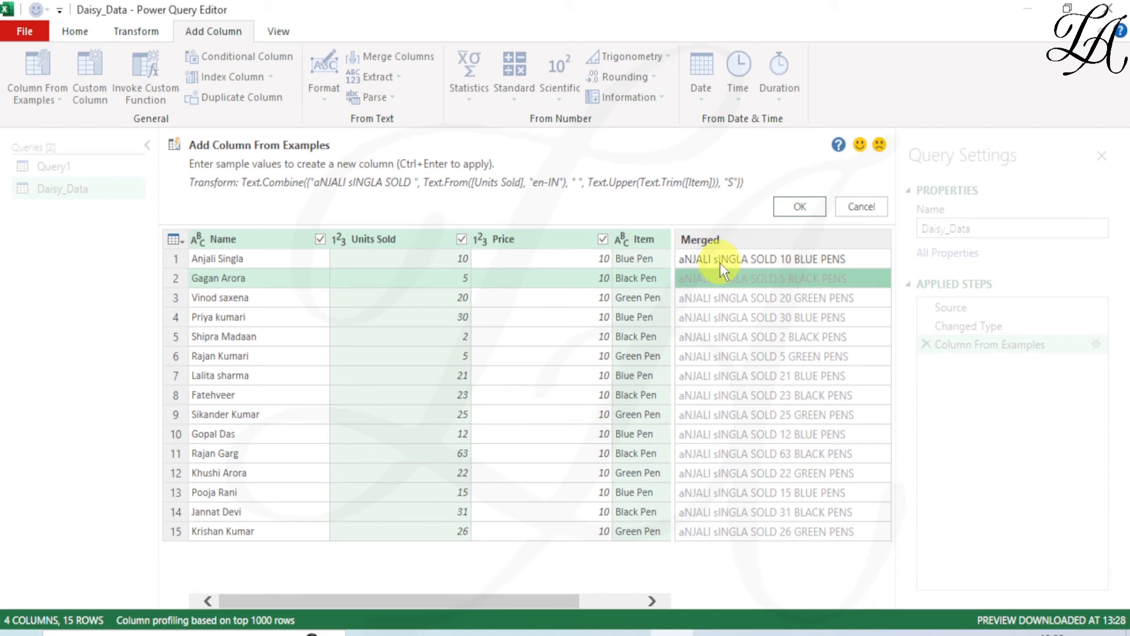
left_click(750, 257)
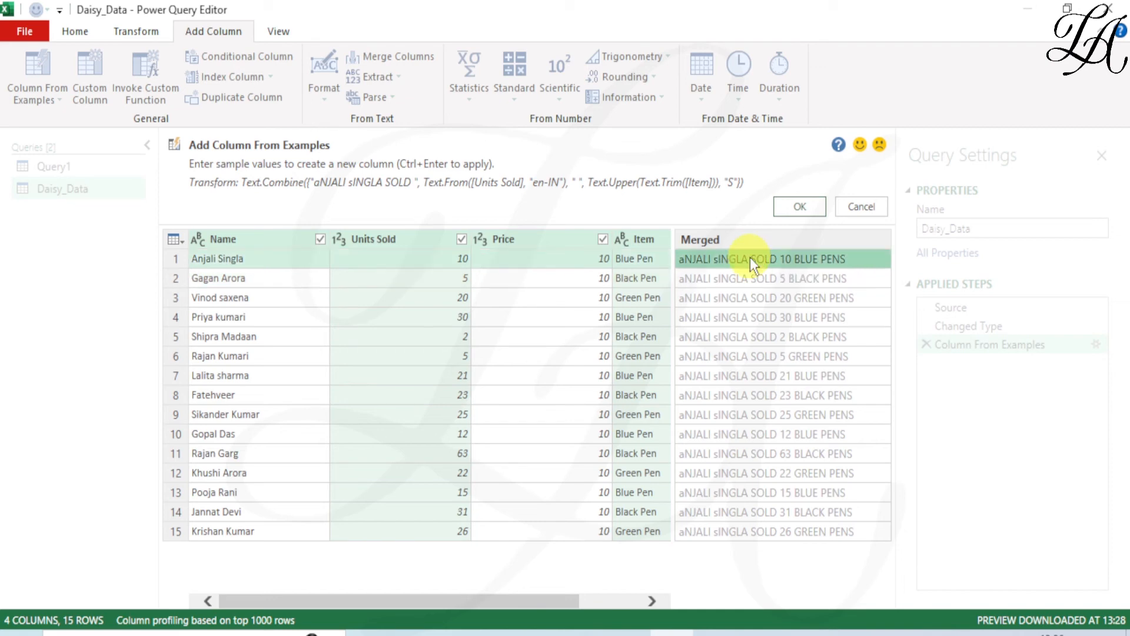
key("Delete")
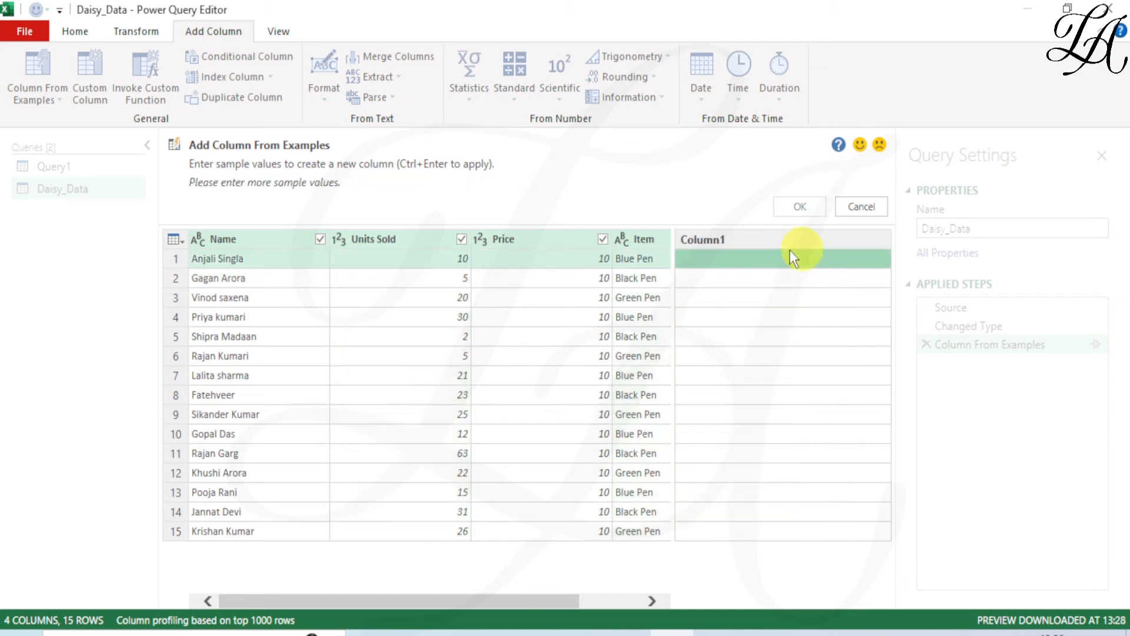
- Try a row 1 example with the person's full name in normal letter case followed by "sold 10 Blue Pens", and clear it
left_click(705, 261)
type("Anjali Si")
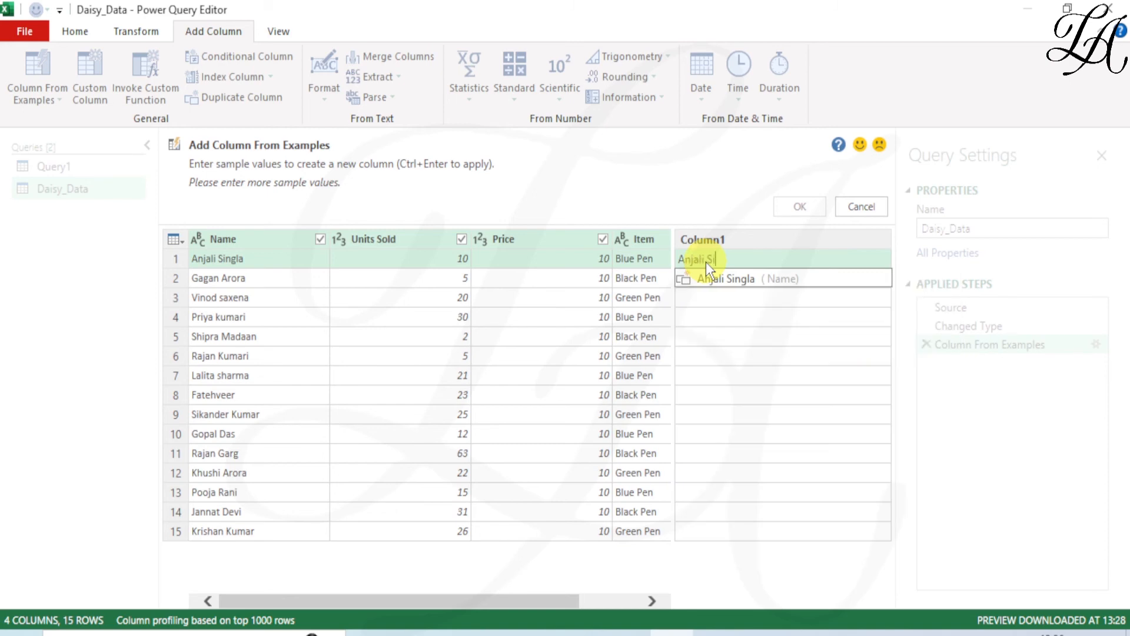
type("ngla ")
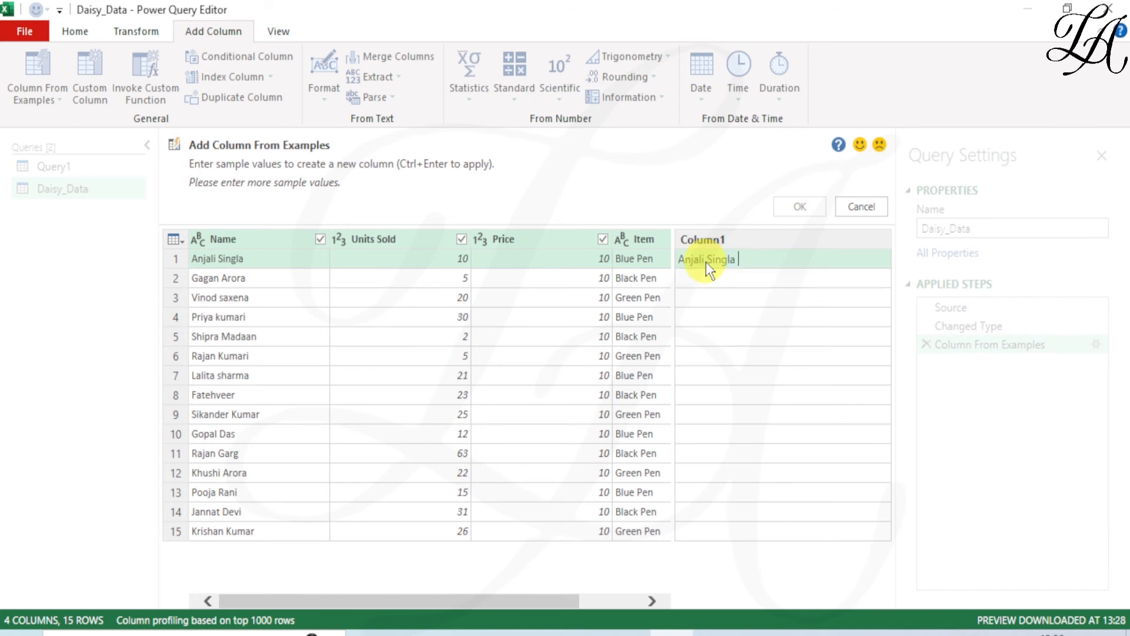
type("sold 10 Blue Pens")
key("Return")
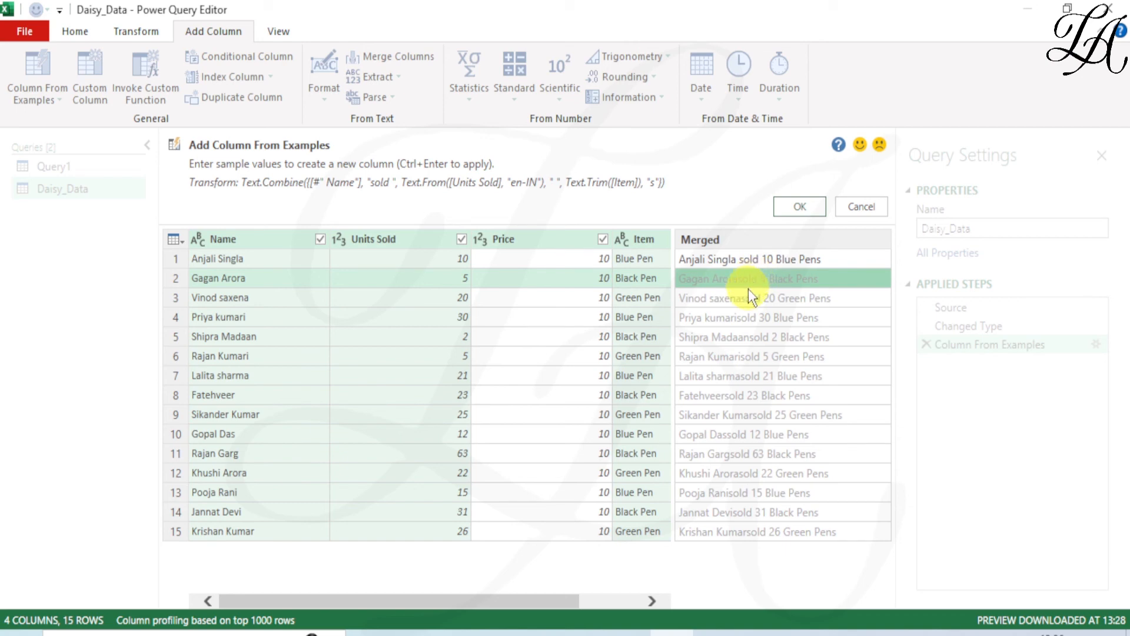
left_click(761, 261)
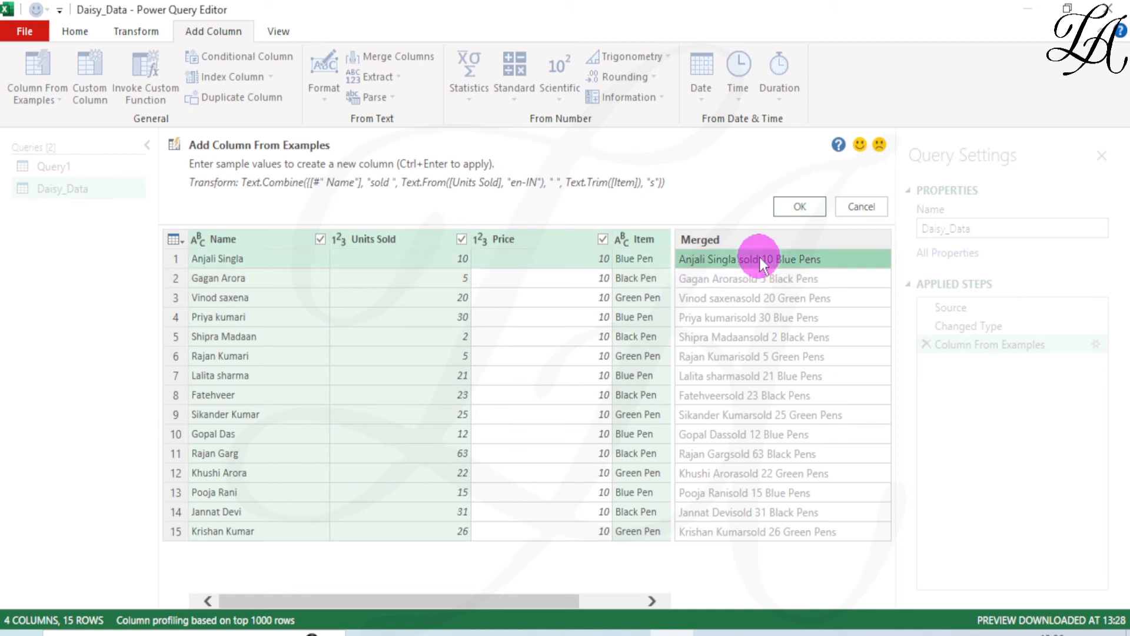
key("Delete")
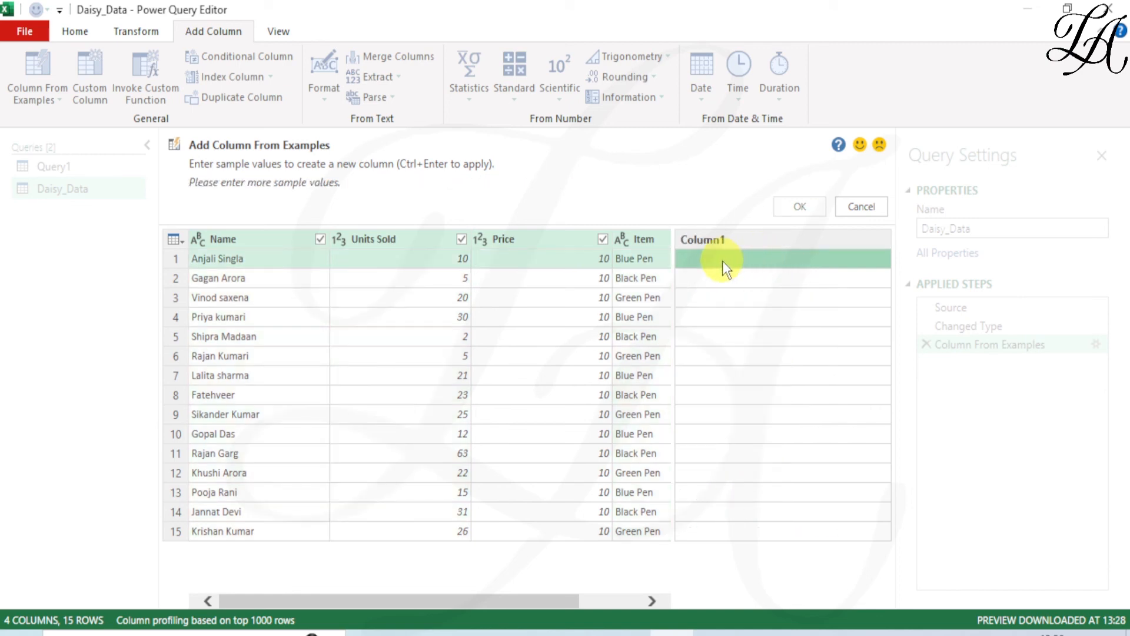
- Enter "10 Blue Pen" as the row 1 example and add the column combining Units Sold and Item to the table
type("10")
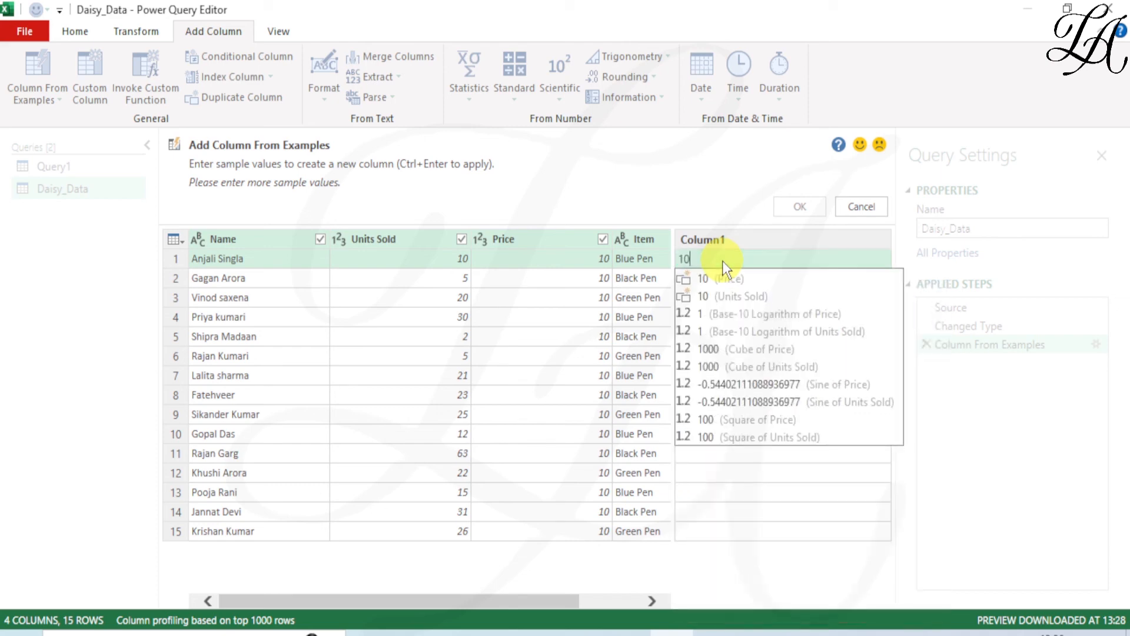
key("Return")
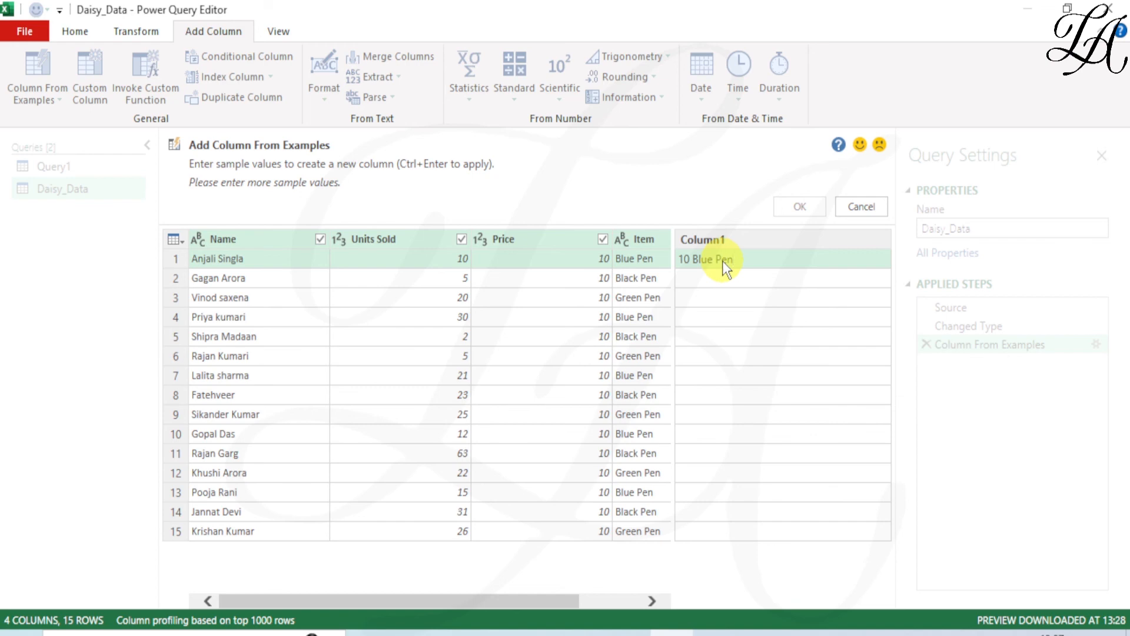
key("Return")
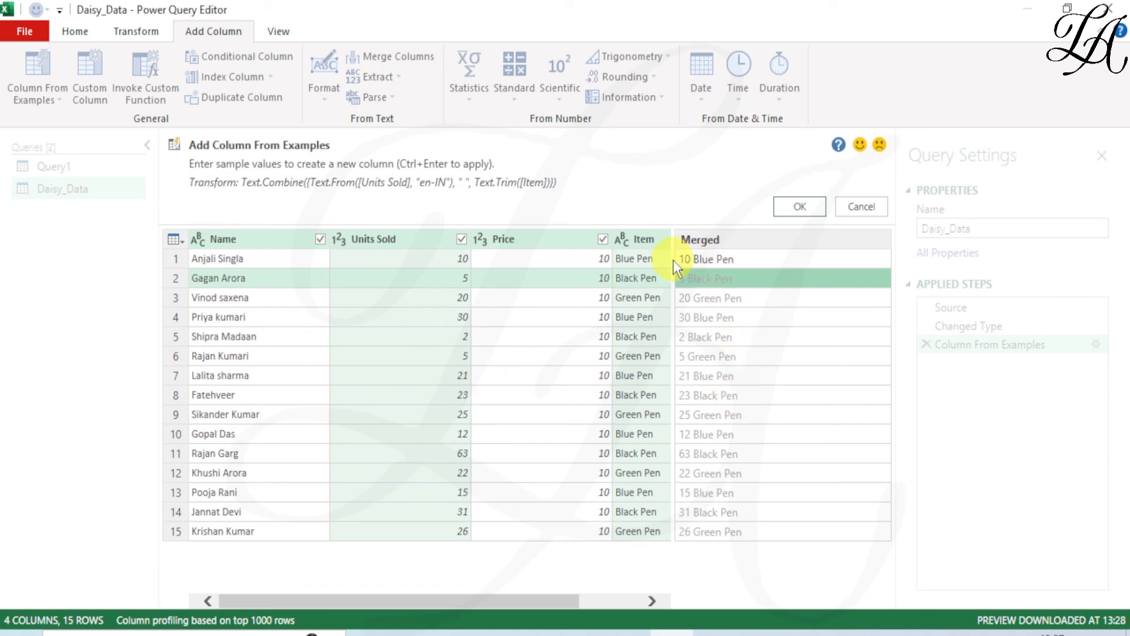
left_click(794, 207)
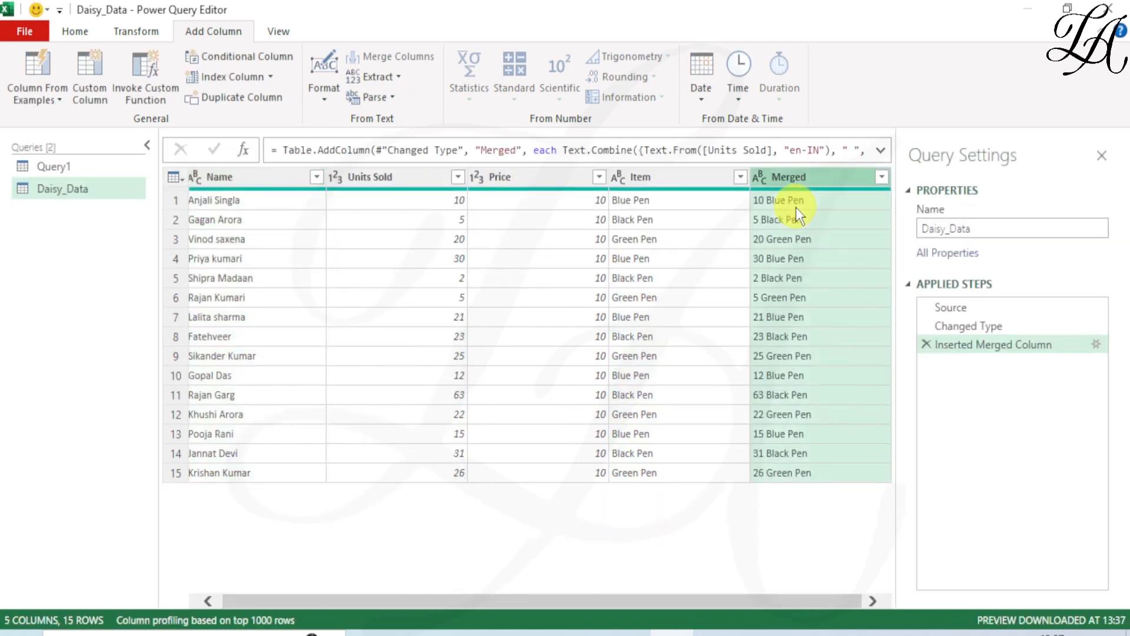